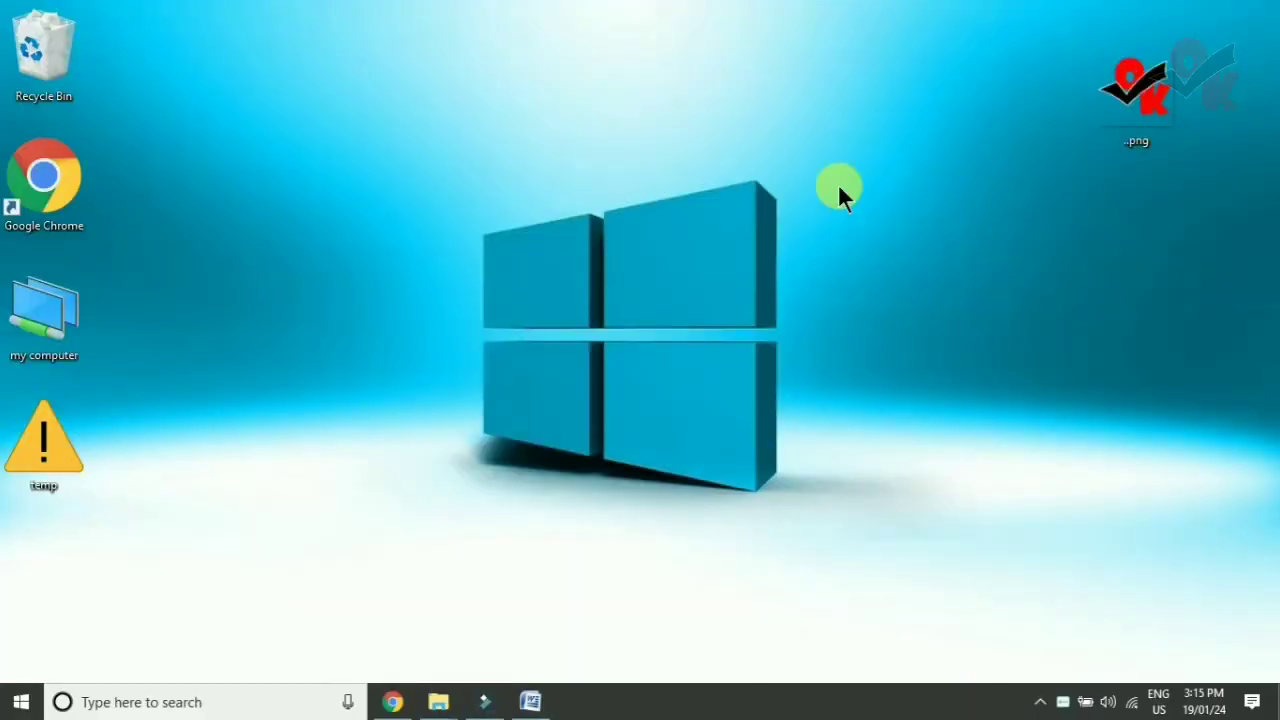
- Launch Microsoft Word from the taskbar to get a blank document
{"action": "left_click", "coordinate": [531, 700]}
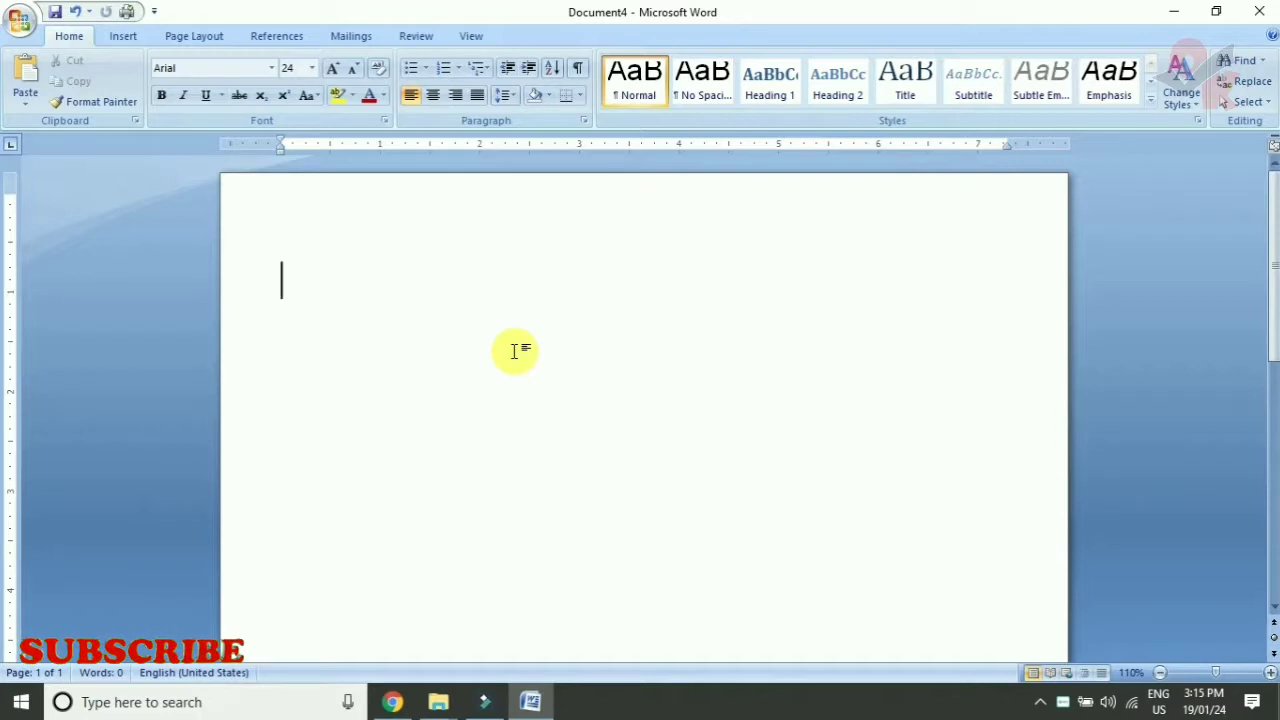
- Paste 'This is ok tutorial please like share and subscribe' and duplicate it to four lines
{"action": "left_click", "coordinate": [514, 350]}
{"action": "type", "text": "This is ok tutorial please like share and subscribe"}
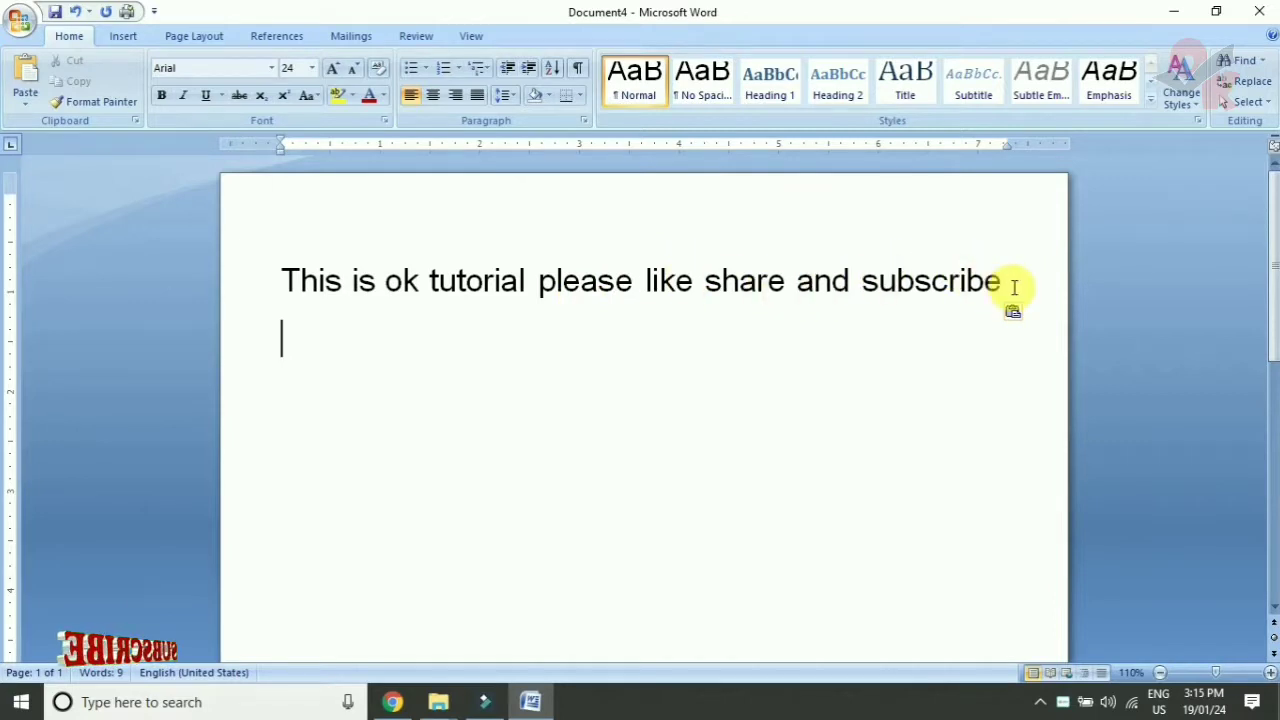
{"action": "mouse_move", "coordinate": [1005, 285]}
{"action": "left_mouse_down"}
{"action": "mouse_move", "coordinate": [304, 290]}
{"action": "mouse_move", "coordinate": [318, 289]}
{"action": "left_mouse_up"}
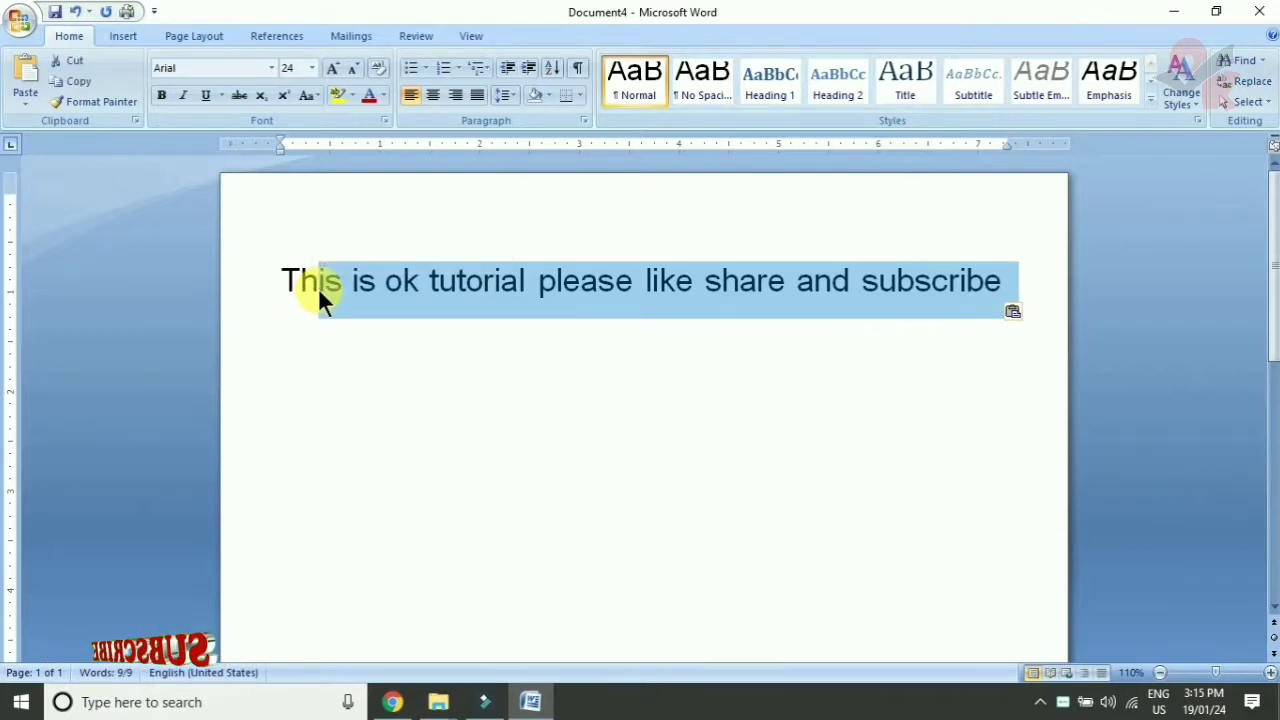
{"action": "left_click", "coordinate": [365, 340]}
{"action": "key", "text": "ctrl+a"}
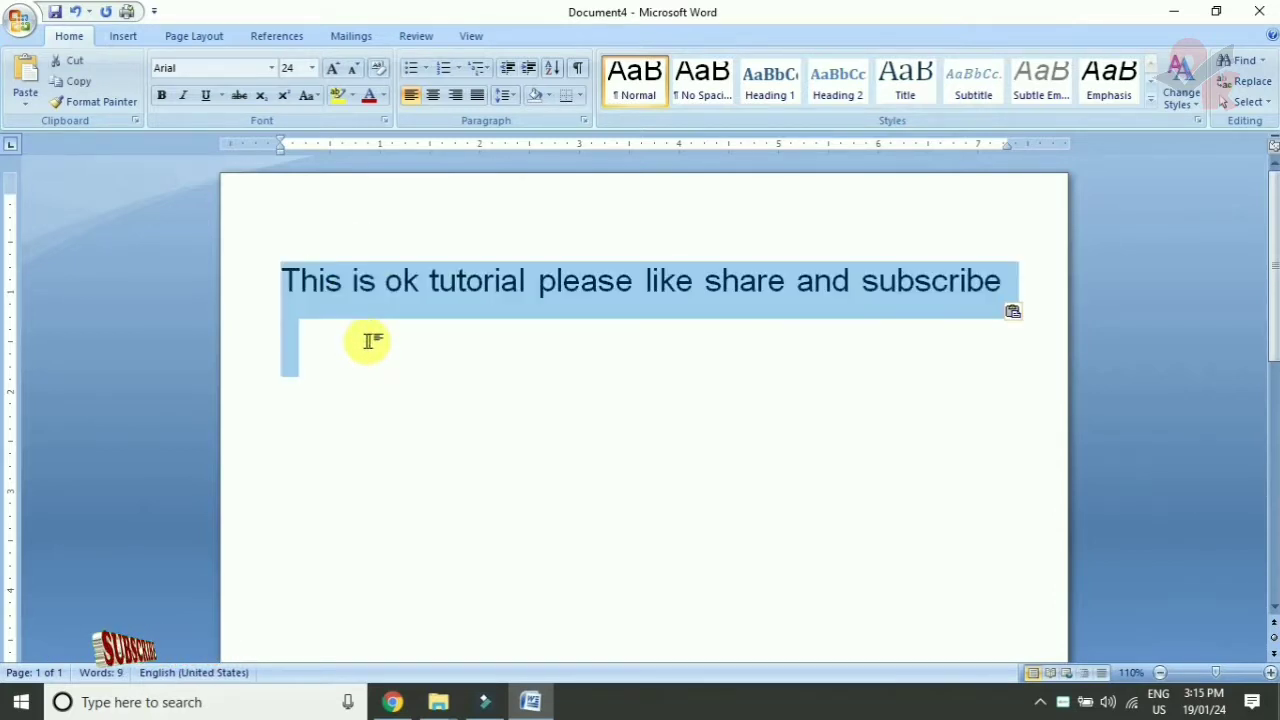
{"action": "key", "text": "ctrl+v"}
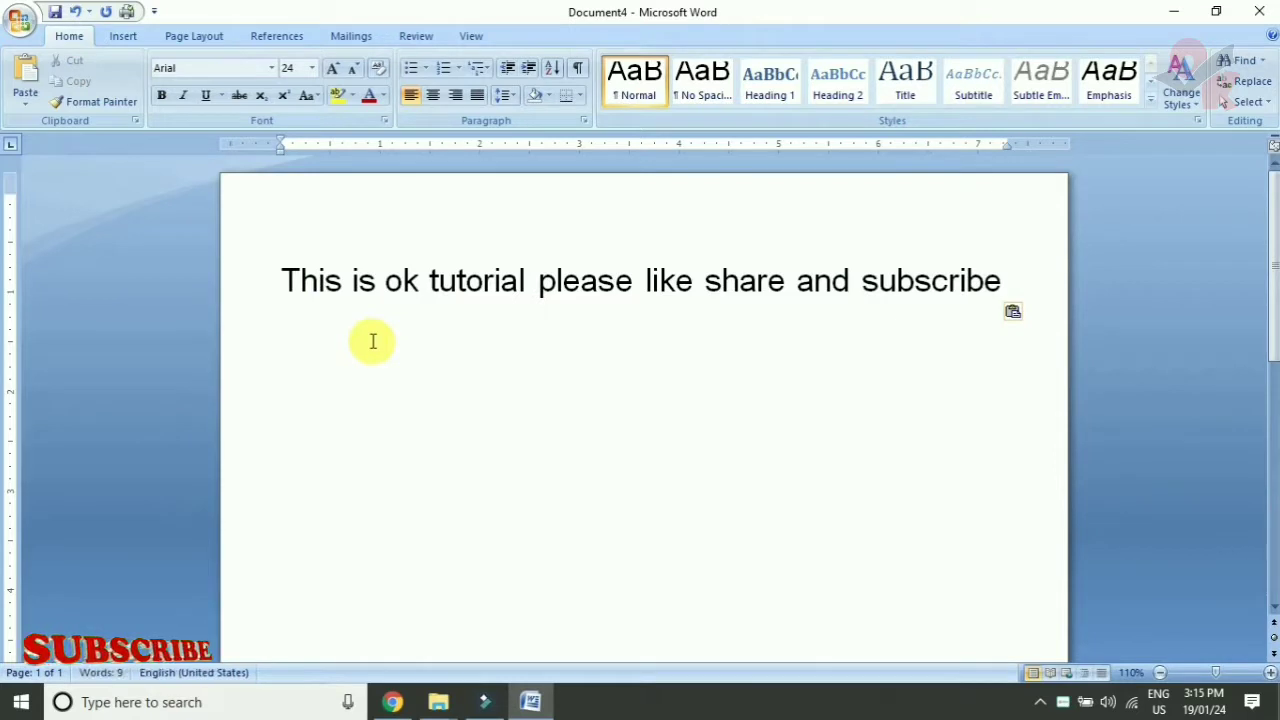
{"action": "left_click", "coordinate": [1002, 281]}
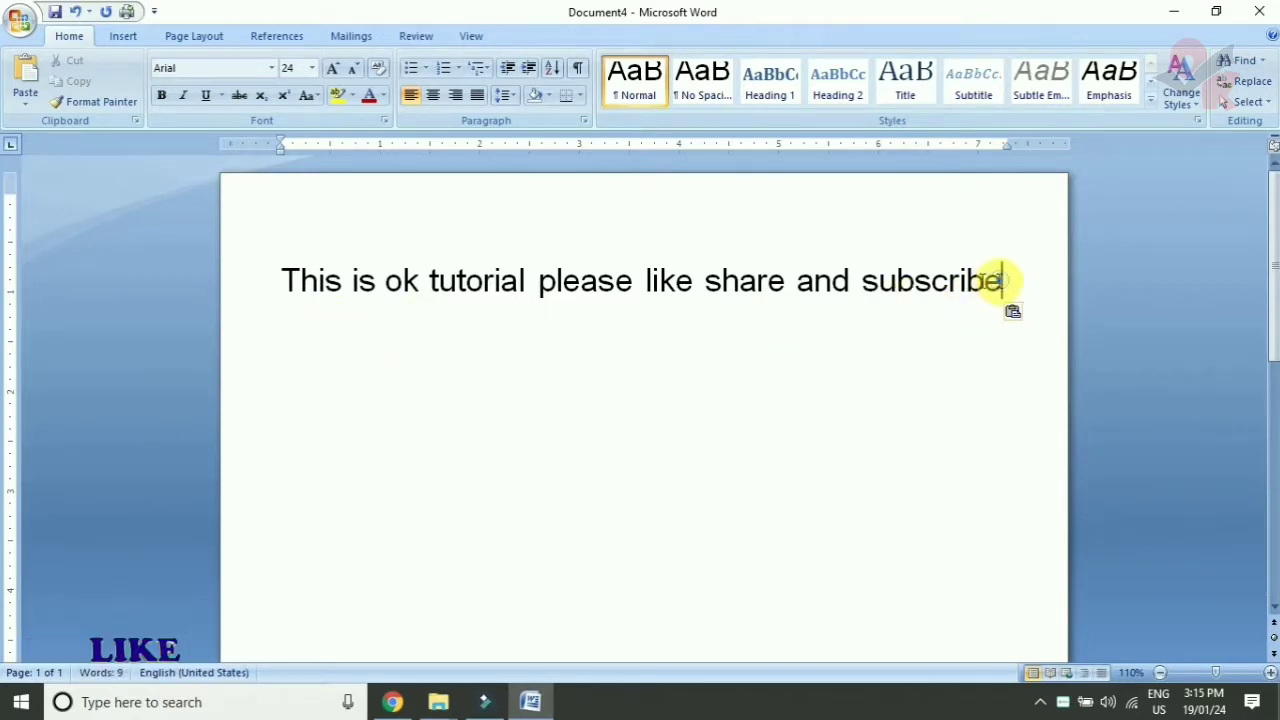
{"action": "mouse_move", "coordinate": [1002, 281]}
{"action": "left_mouse_down"}
{"action": "mouse_move", "coordinate": [563, 306]}
{"action": "mouse_move", "coordinate": [366, 306]}
{"action": "mouse_move", "coordinate": [325, 282]}
{"action": "mouse_move", "coordinate": [336, 282]}
{"action": "left_mouse_up"}
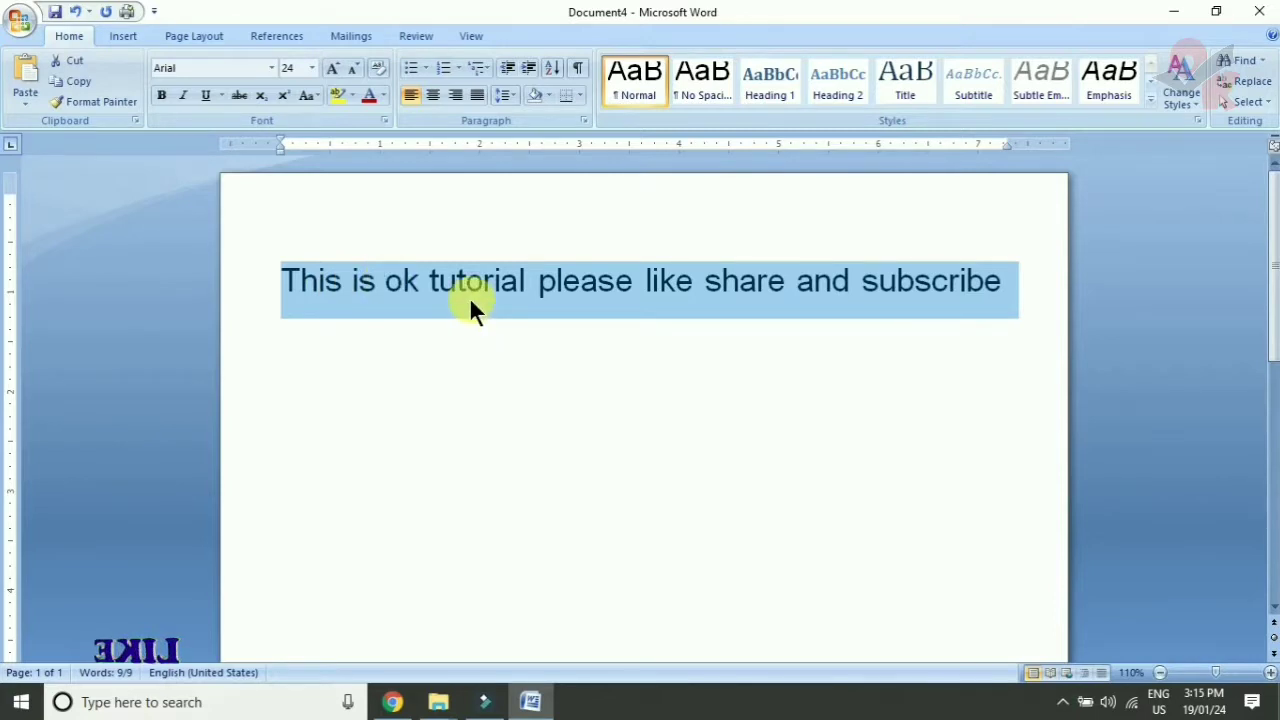
{"action": "key", "text": "ctrl+v"}
{"action": "type", "text": "This is ok tutorial please like share and subscribe"}
{"action": "key", "text": "ctrl+v"}
{"action": "key", "text": "ctrl+v"}
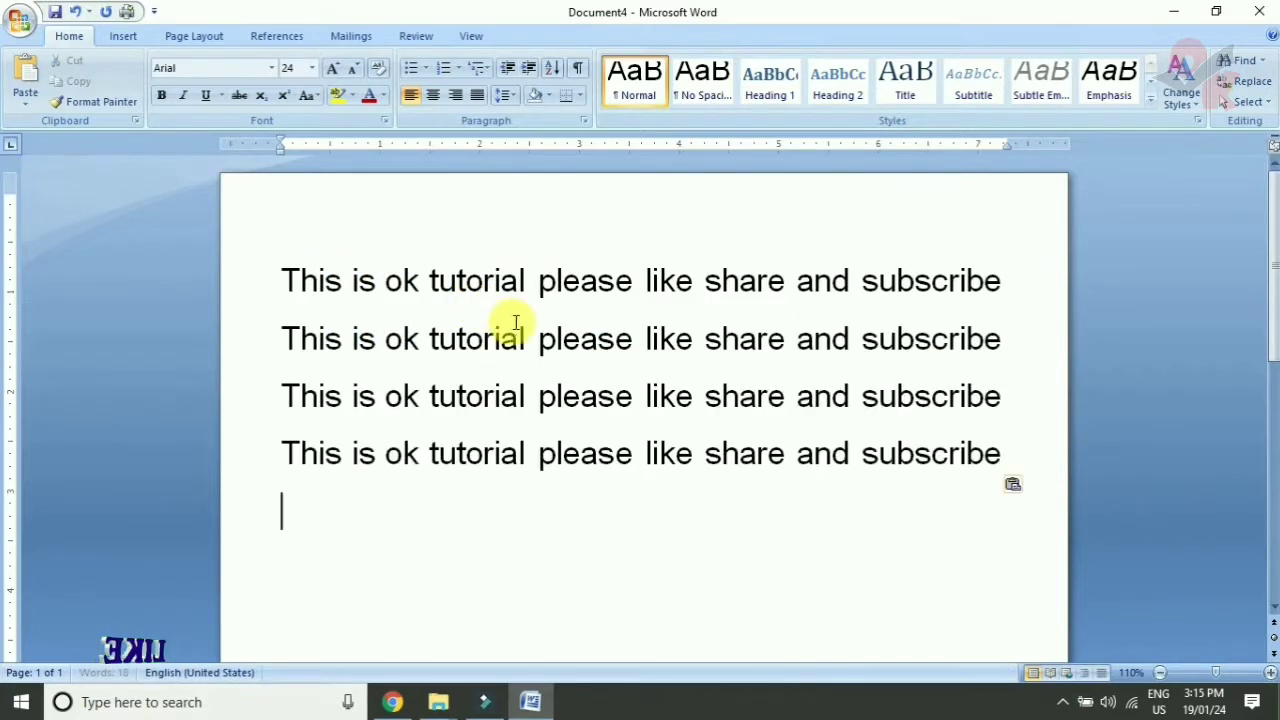
- Paste more copies of the sentence until page one is full and a blank second page appears
{"action": "scroll", "coordinate": [545, 338], "scroll_direction": "down", "scroll_amount": 2}
{"action": "scroll", "coordinate": [545, 338], "scroll_direction": "down", "scroll_amount": 1}
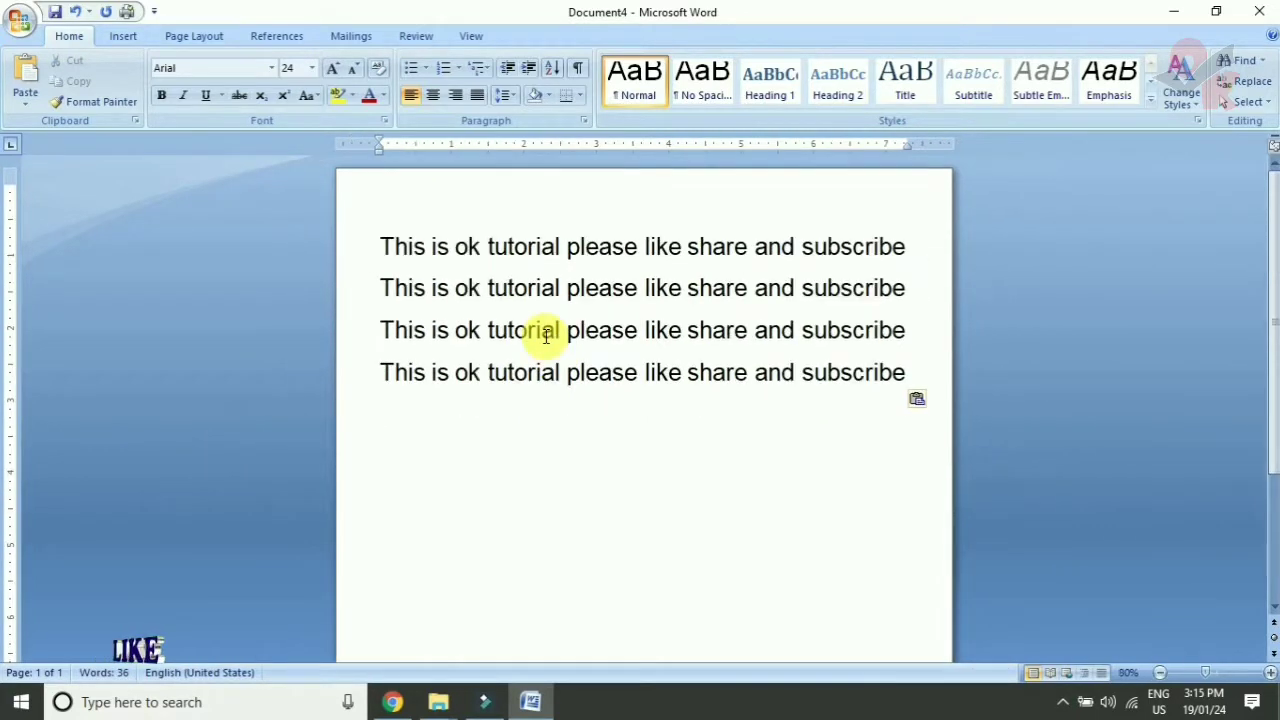
{"action": "scroll", "coordinate": [545, 338], "scroll_direction": "down", "scroll_amount": 2}
{"action": "scroll", "coordinate": [545, 338], "scroll_direction": "down", "scroll_amount": 1}
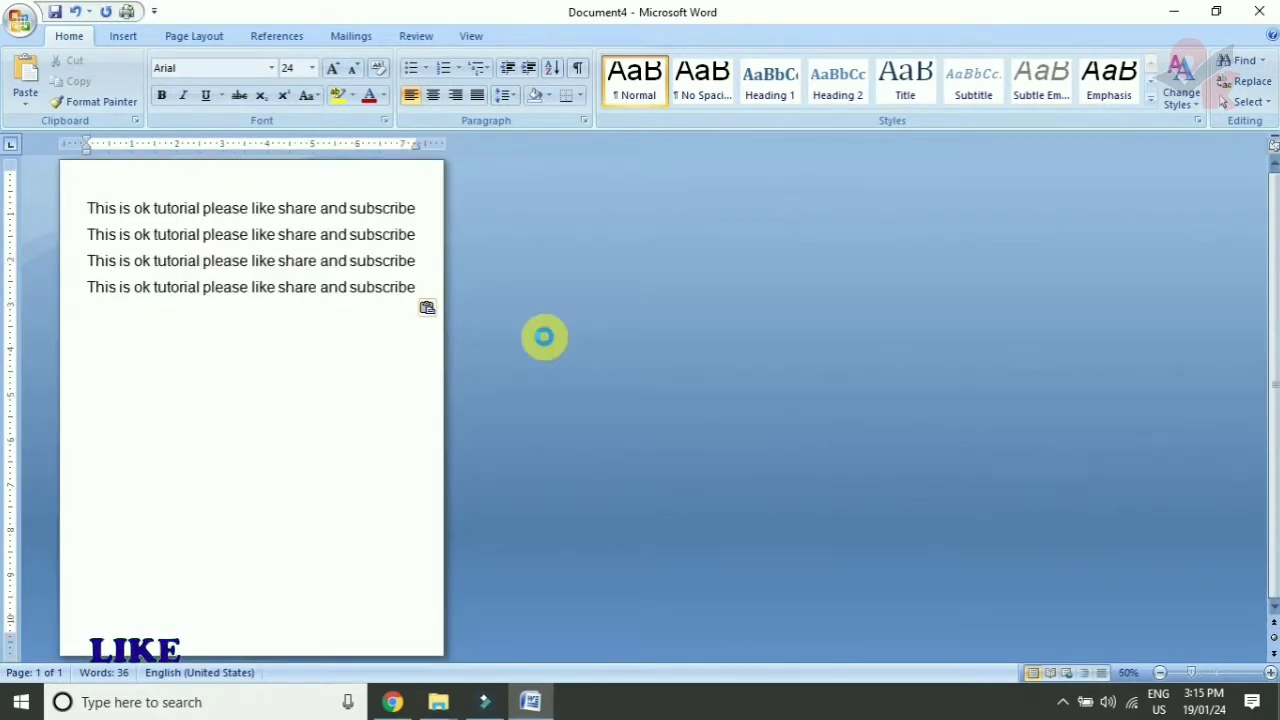
{"action": "key", "text": "ctrl+v"}
{"action": "key", "text": "ctrl+v"}
{"action": "key", "text": "ctrl+v"}
{"action": "key", "text": "ctrl+v"}
{"action": "key", "text": "ctrl+v"}
{"action": "type", "text": "This is ok tutorial please like share and subscribe"}
{"action": "key", "text": "ctrl+v"}
{"action": "key", "text": "ctrl+v"}
{"action": "key", "text": "ctrl+v"}
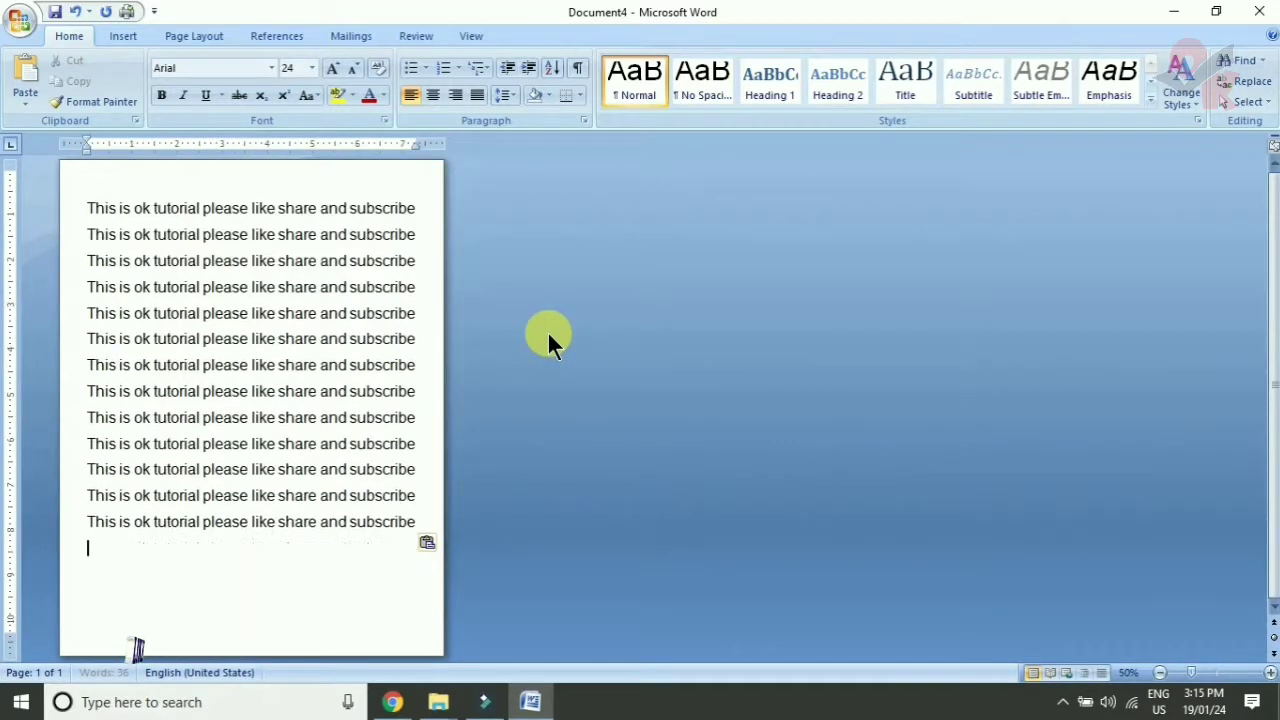
{"action": "key", "text": "ctrl+v"}
{"action": "key", "text": "ctrl+v"}
{"action": "type", "text": "This is ok tutorial please like share and subscribe"}
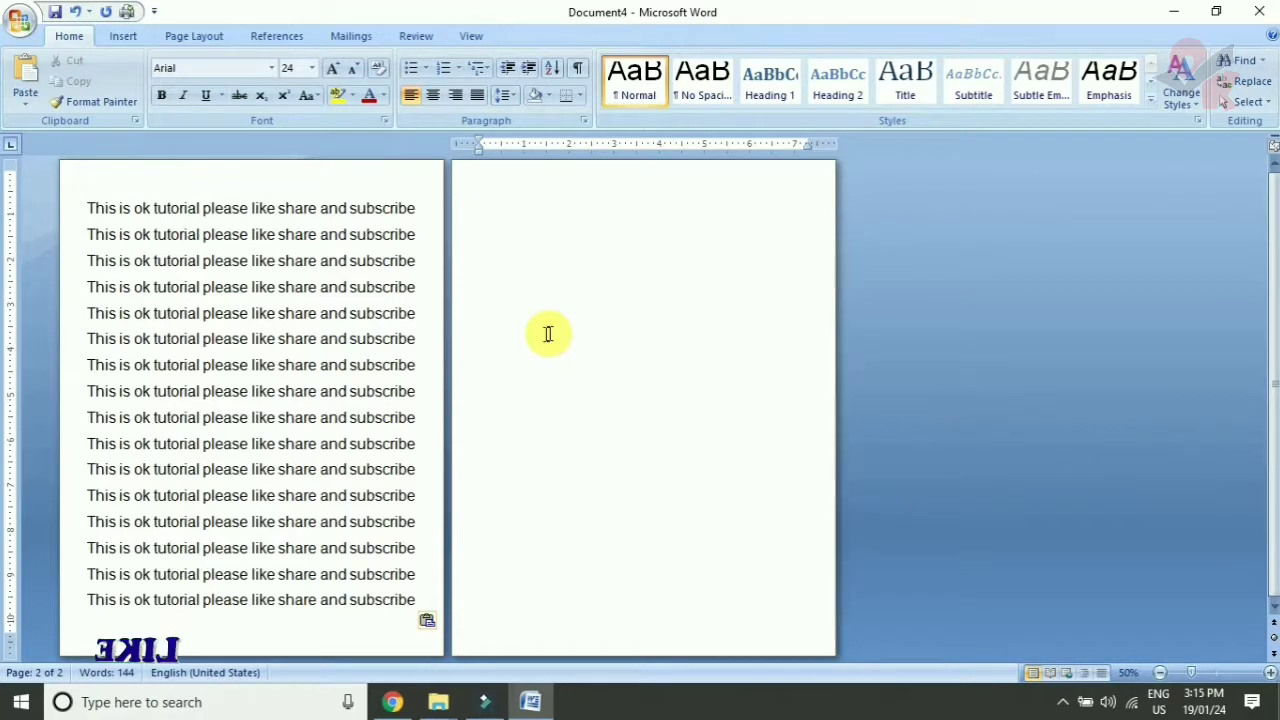
{"action": "scroll", "coordinate": [325, 340], "scroll_direction": "up", "scroll_amount": 3}
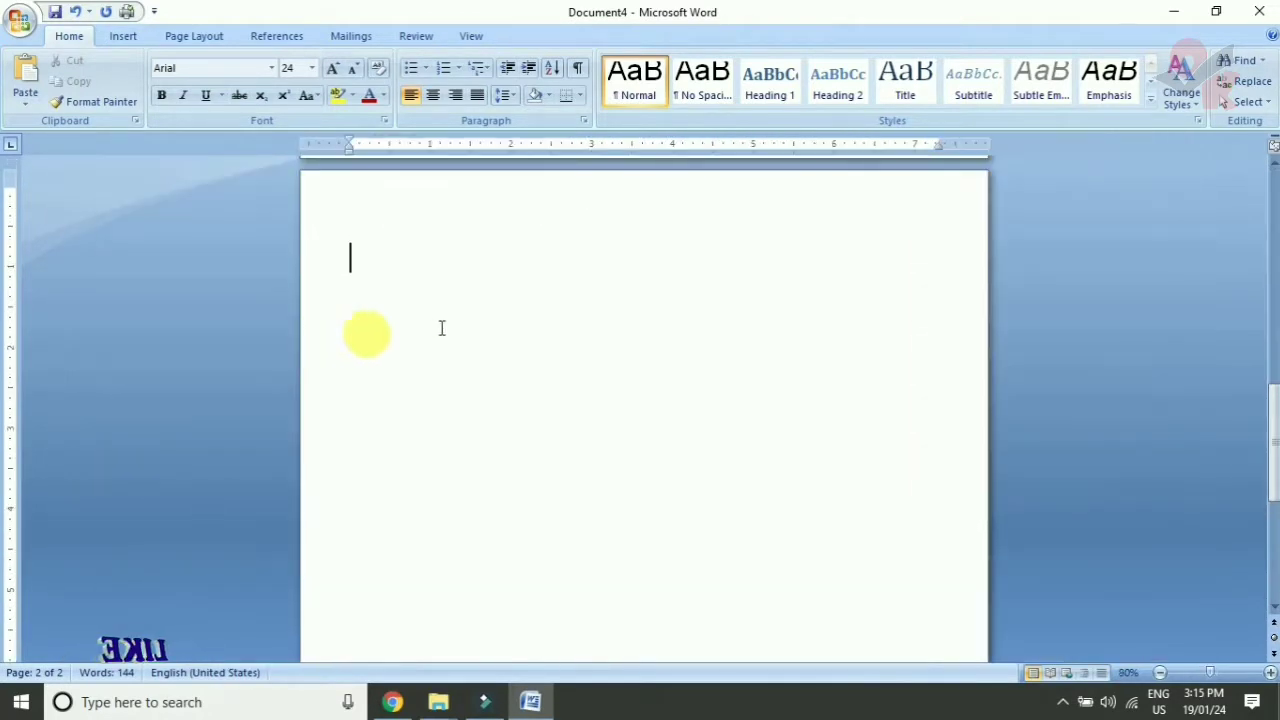
{"action": "scroll", "coordinate": [490, 340], "scroll_direction": "up", "scroll_amount": 2}
{"action": "scroll", "coordinate": [500, 343], "scroll_direction": "up", "scroll_amount": 5}
{"action": "scroll", "coordinate": [501, 343], "scroll_direction": "up", "scroll_amount": 1}
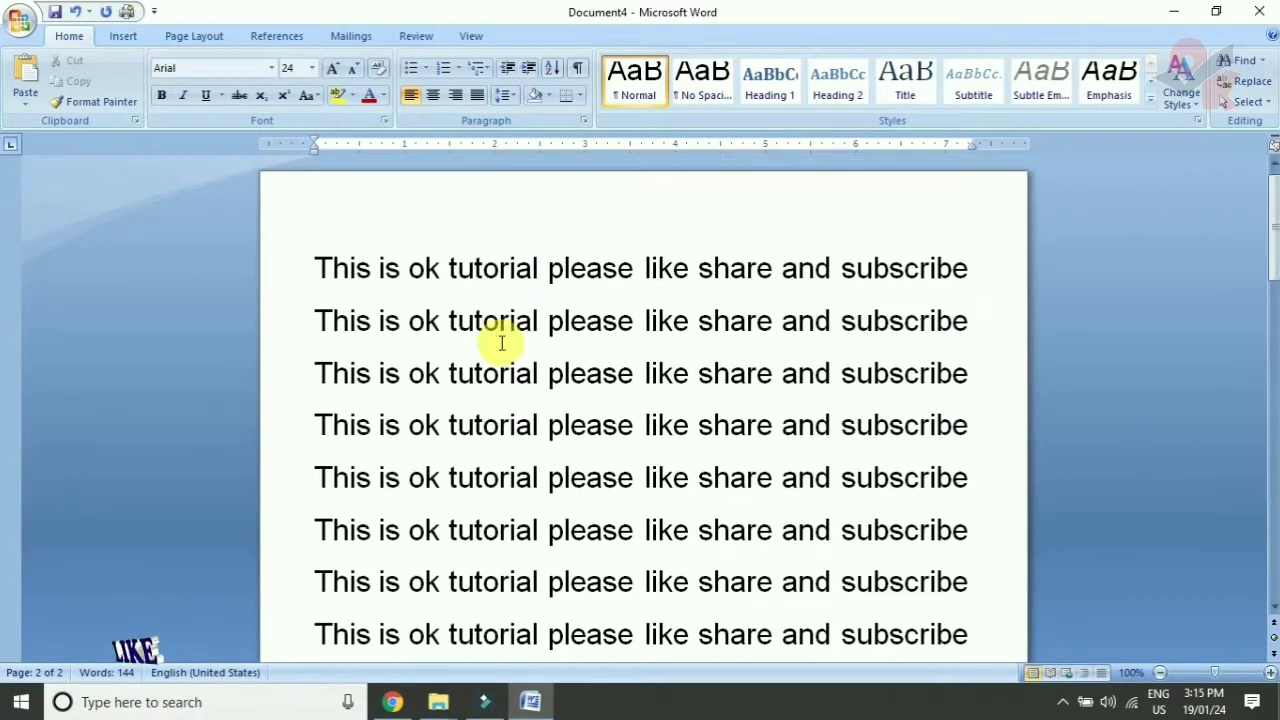
{"action": "scroll", "coordinate": [586, 366], "scroll_direction": "down", "scroll_amount": 3}
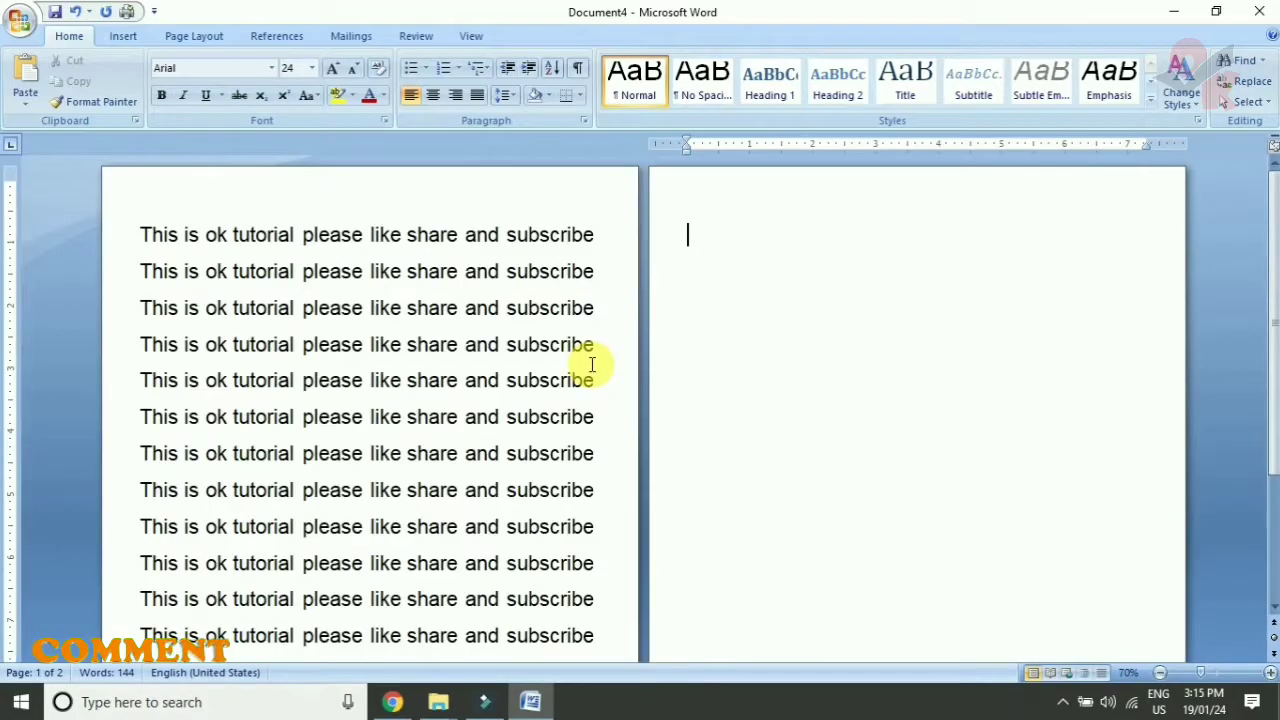
{"action": "scroll", "coordinate": [517, 366], "scroll_direction": "down", "scroll_amount": 2}
{"action": "scroll", "coordinate": [386, 366], "scroll_direction": "up", "scroll_amount": 2}
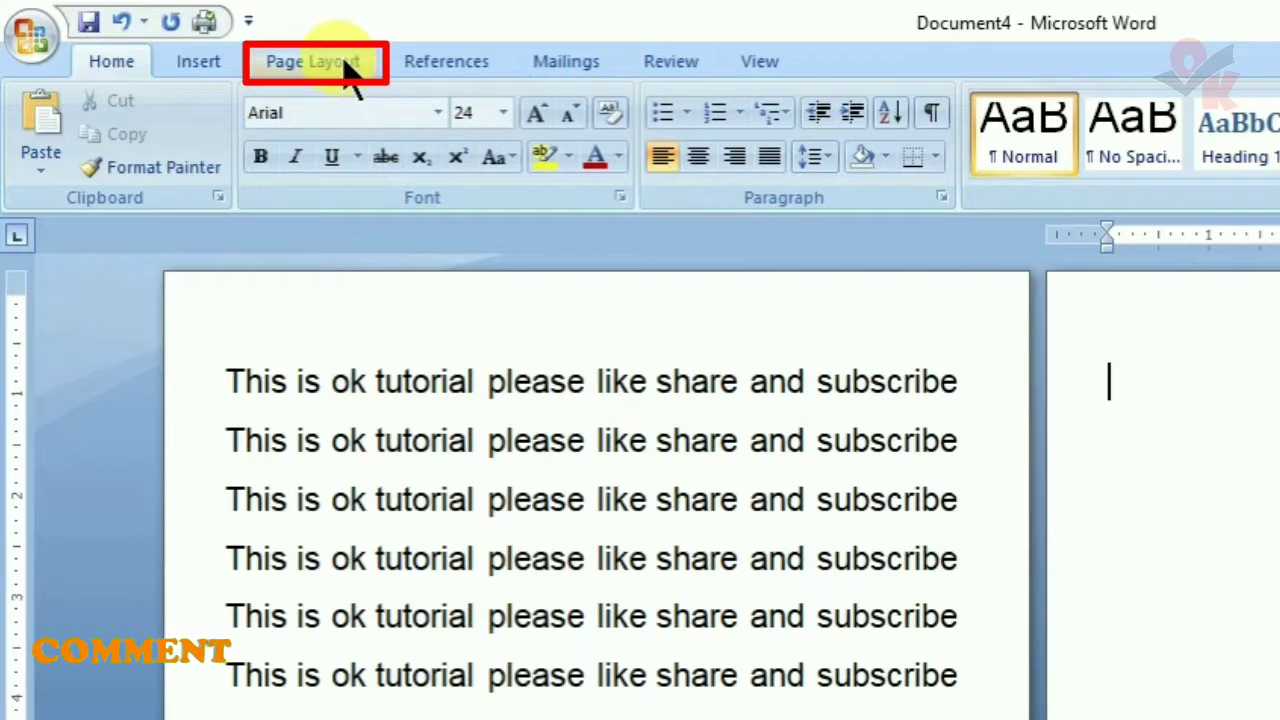
- Open the Watermark presets from the Page Layout Page Background group
{"action": "left_click", "coordinate": [345, 65]}
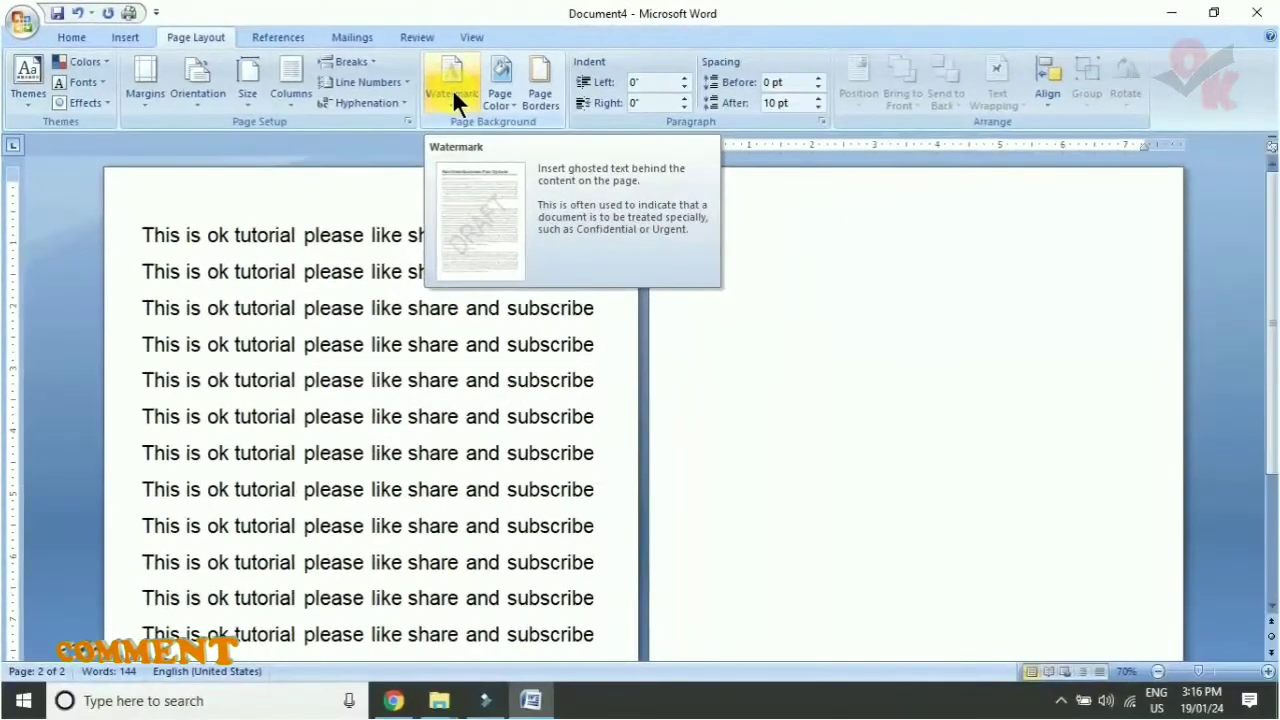
{"action": "left_click", "coordinate": [452, 88]}
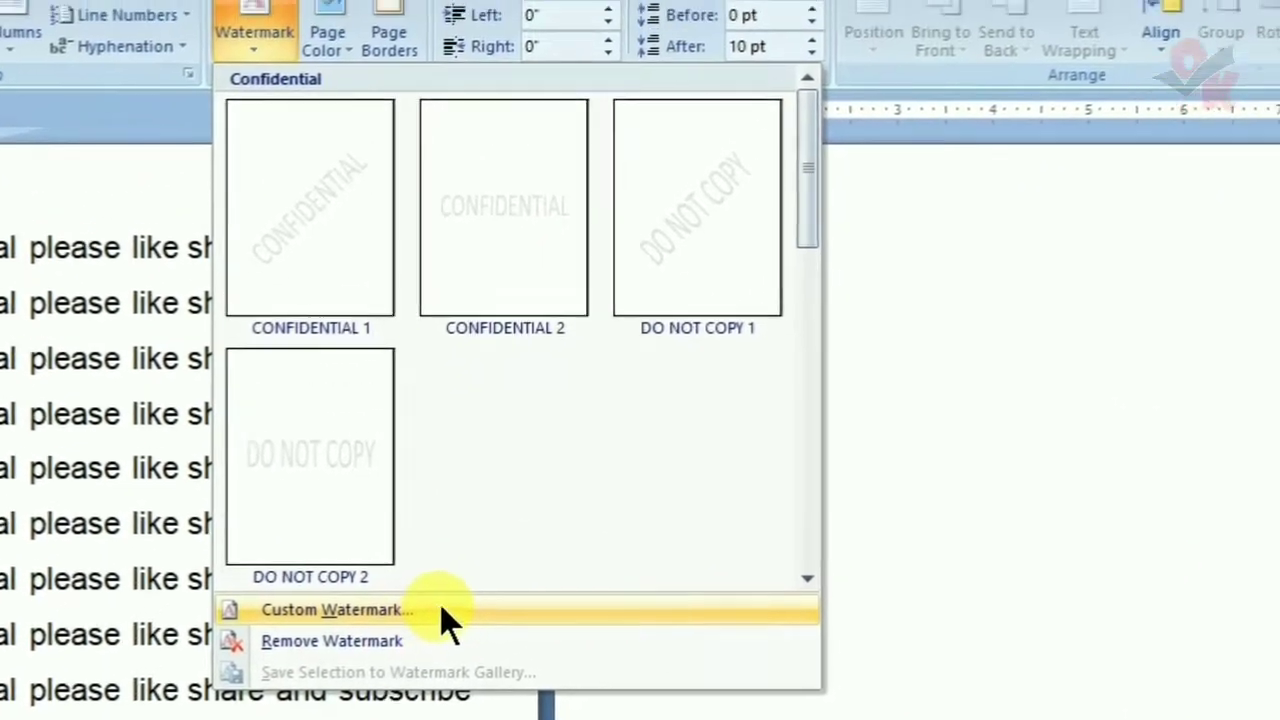
- In Custom Watermark, choose Text watermark and replace ASAP with 'OK Tutorial'
{"action": "left_click", "coordinate": [505, 515]}
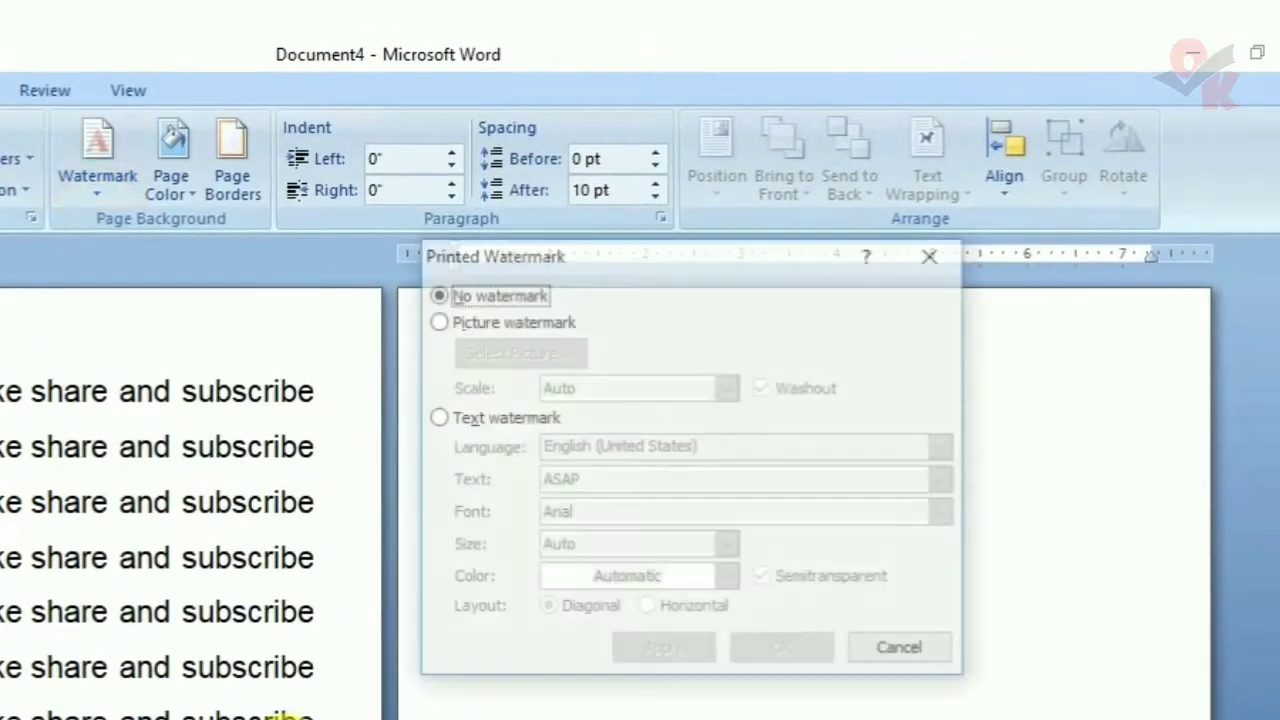
{"action": "left_click_drag", "start_coordinate": [700, 258], "coordinate": [306, 252]}
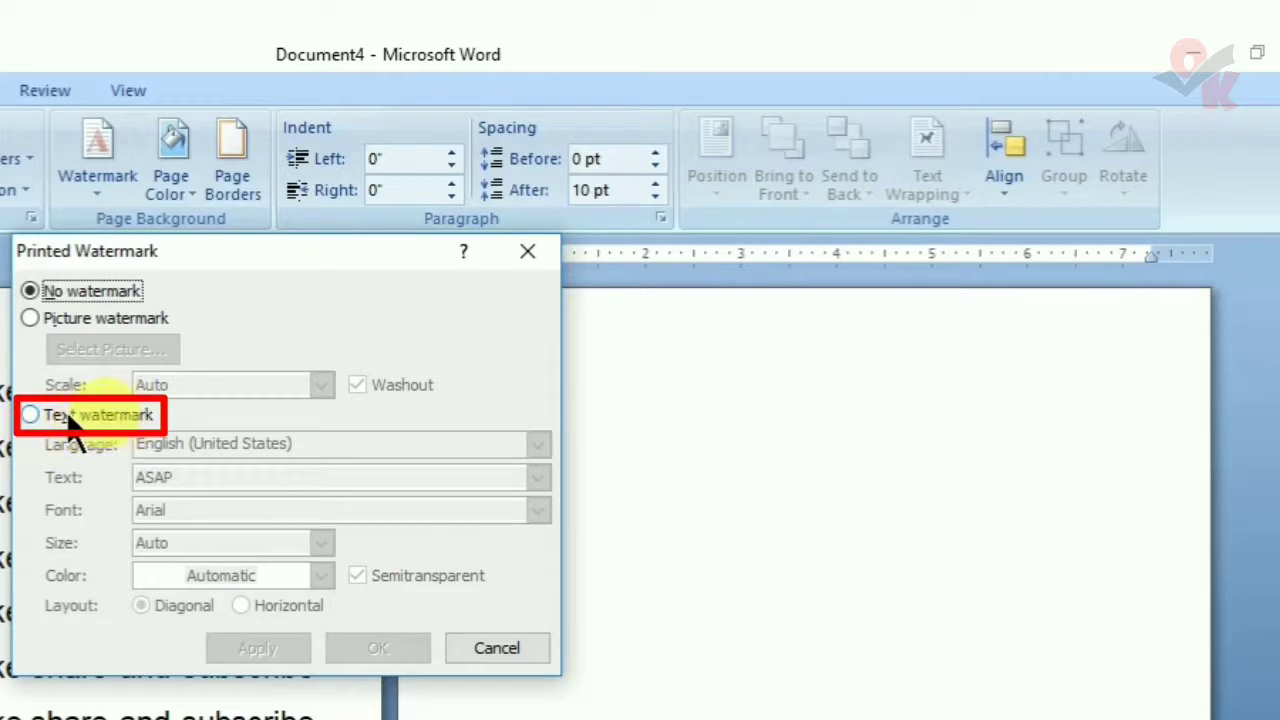
{"action": "left_click", "coordinate": [38, 418]}
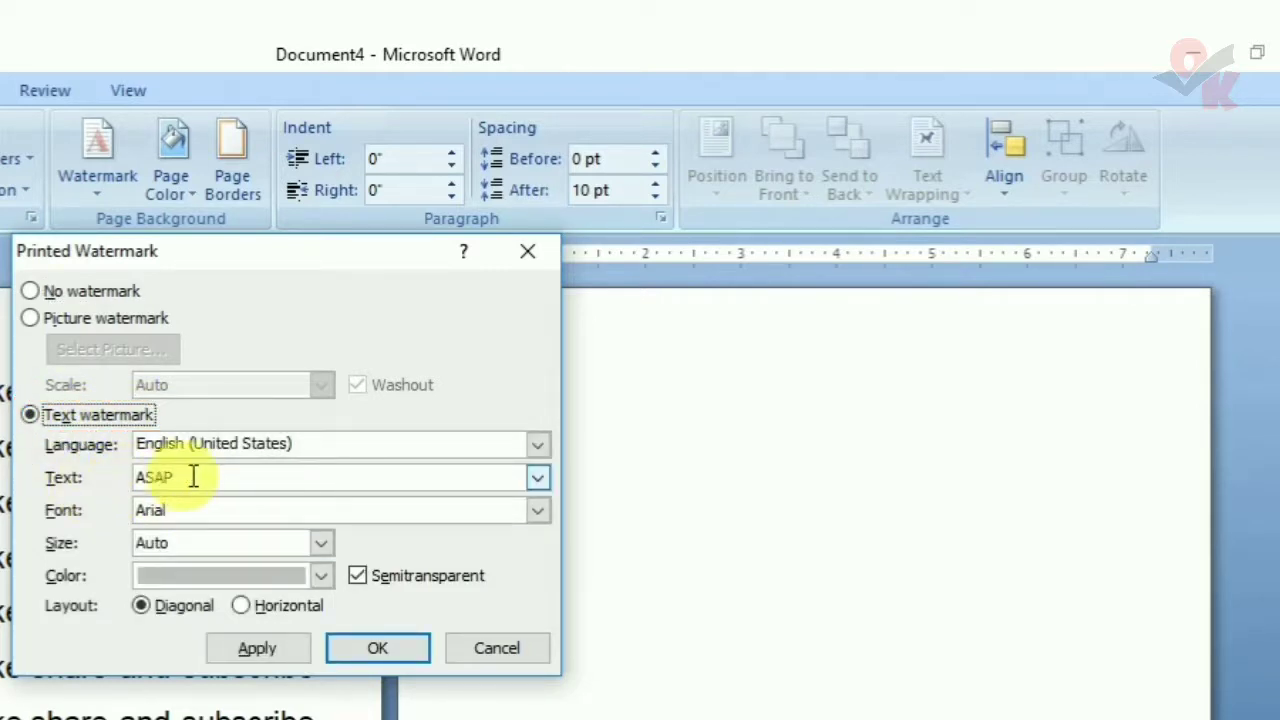
{"action": "left_click", "coordinate": [240, 478]}
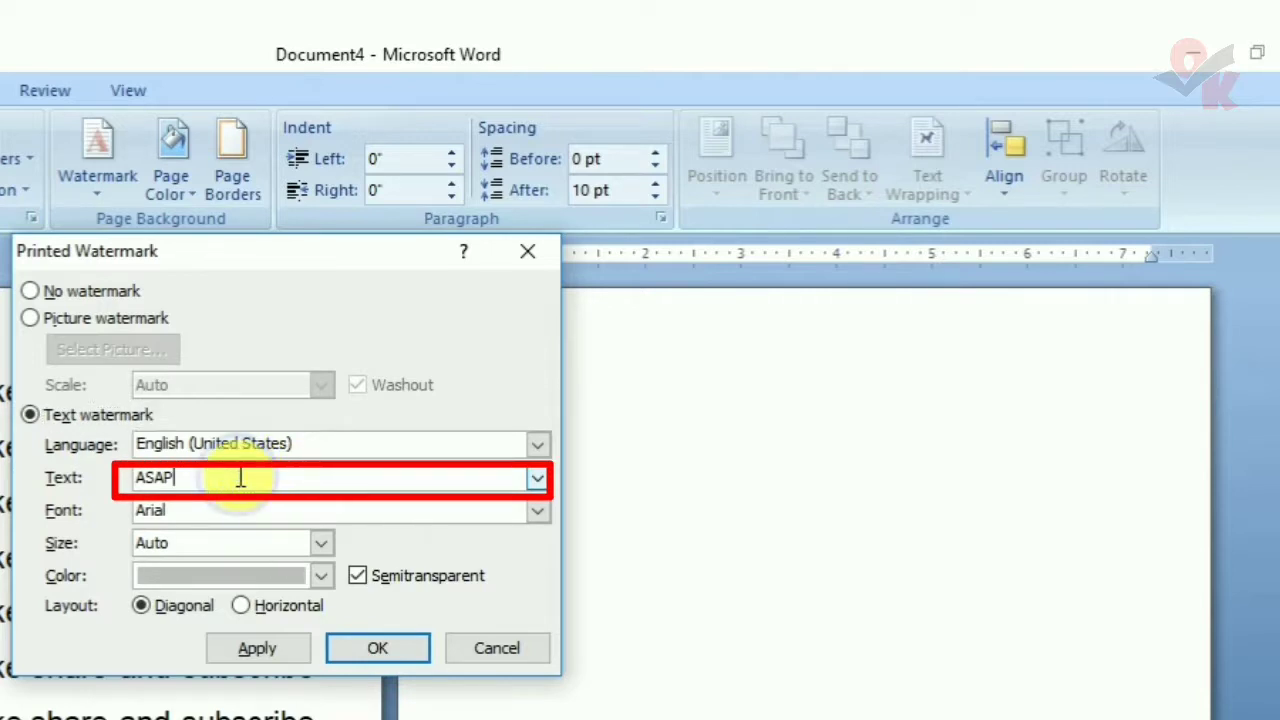
{"action": "double_click", "coordinate": [230, 478]}
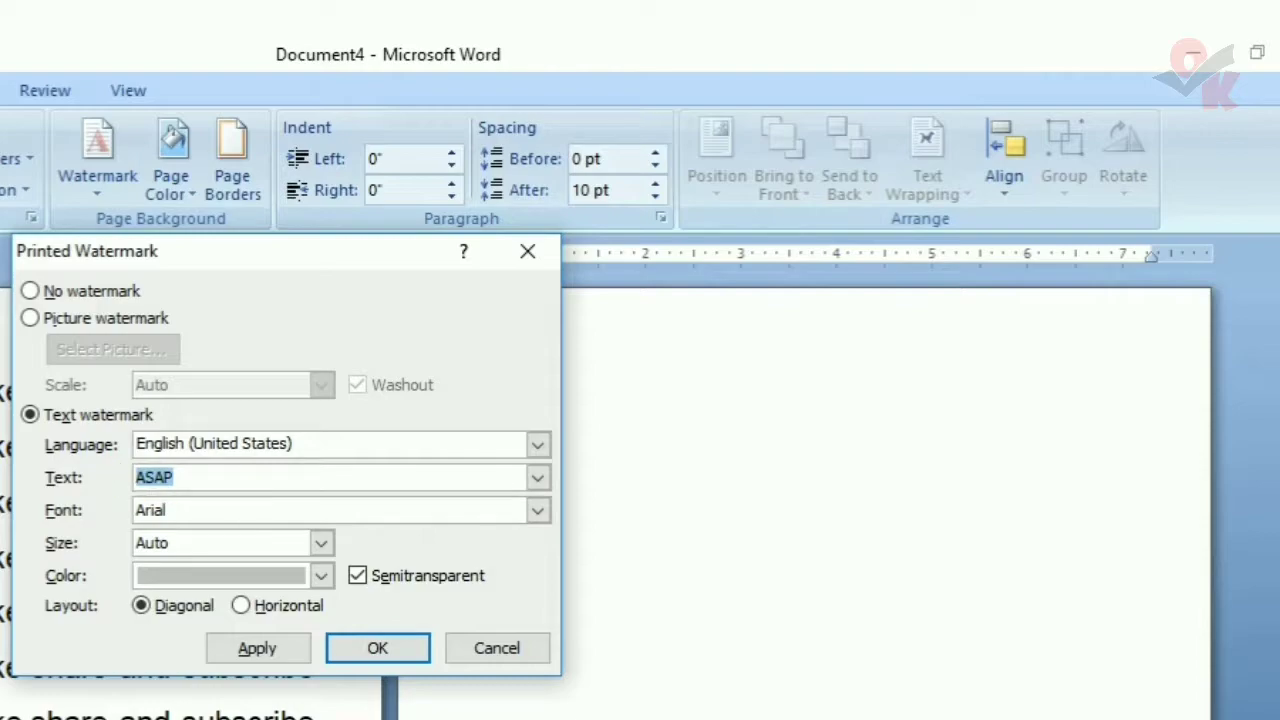
{"action": "type", "text": "OK Tutorial"}
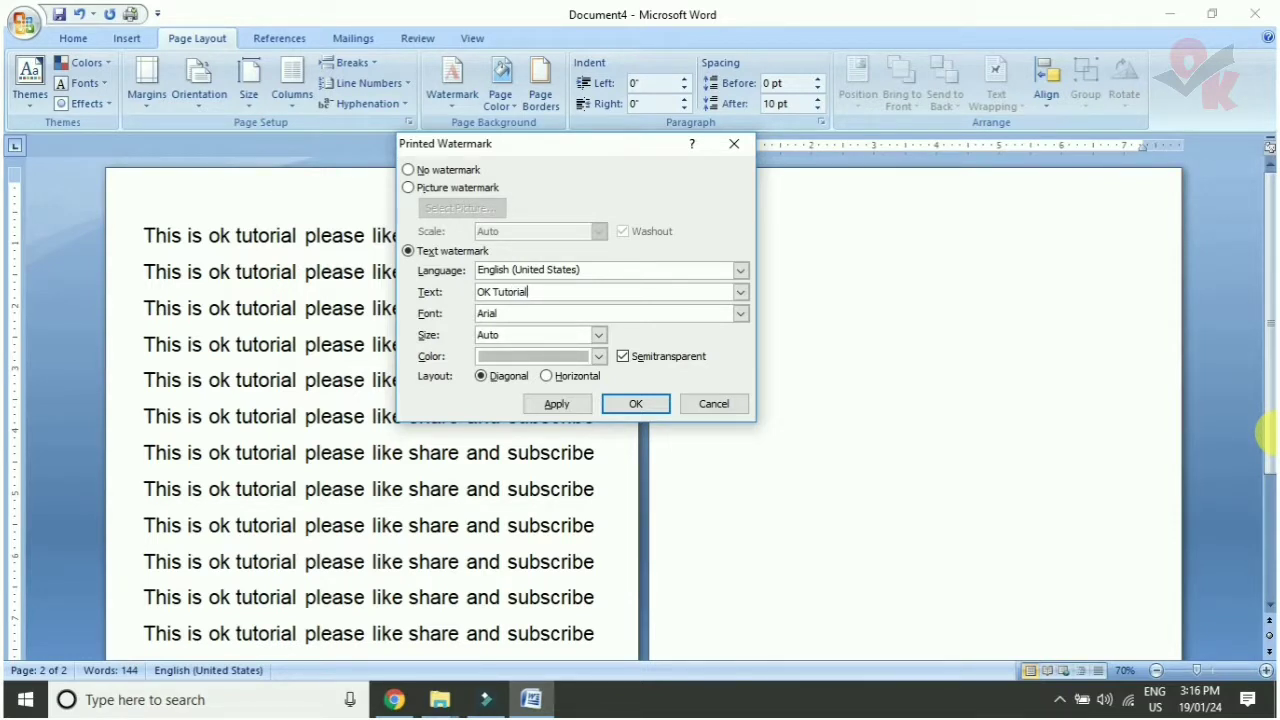
{"action": "left_click", "coordinate": [558, 403]}
{"action": "left_click", "coordinate": [712, 405]}
{"action": "scroll", "coordinate": [654, 434], "scroll_direction": "down", "scroll_amount": 2}
{"action": "scroll", "coordinate": [654, 434], "scroll_direction": "down", "scroll_amount": 1}
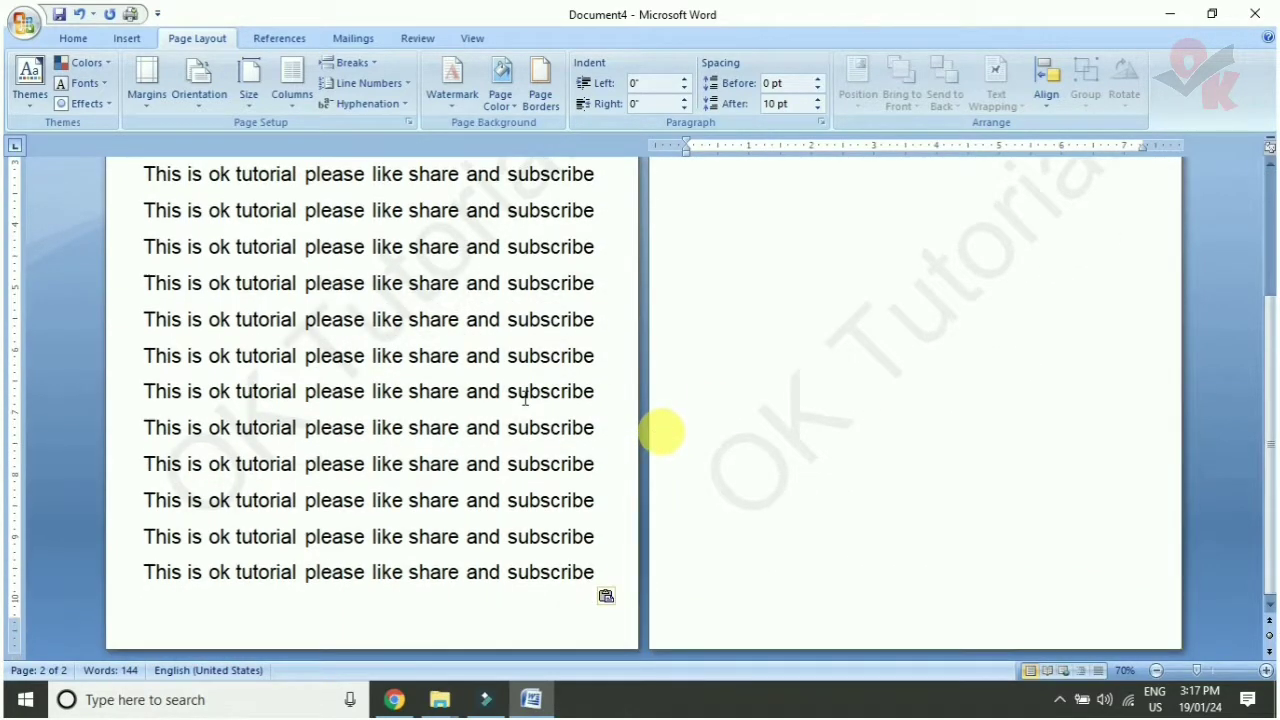
{"action": "left_click", "coordinate": [495, 245]}
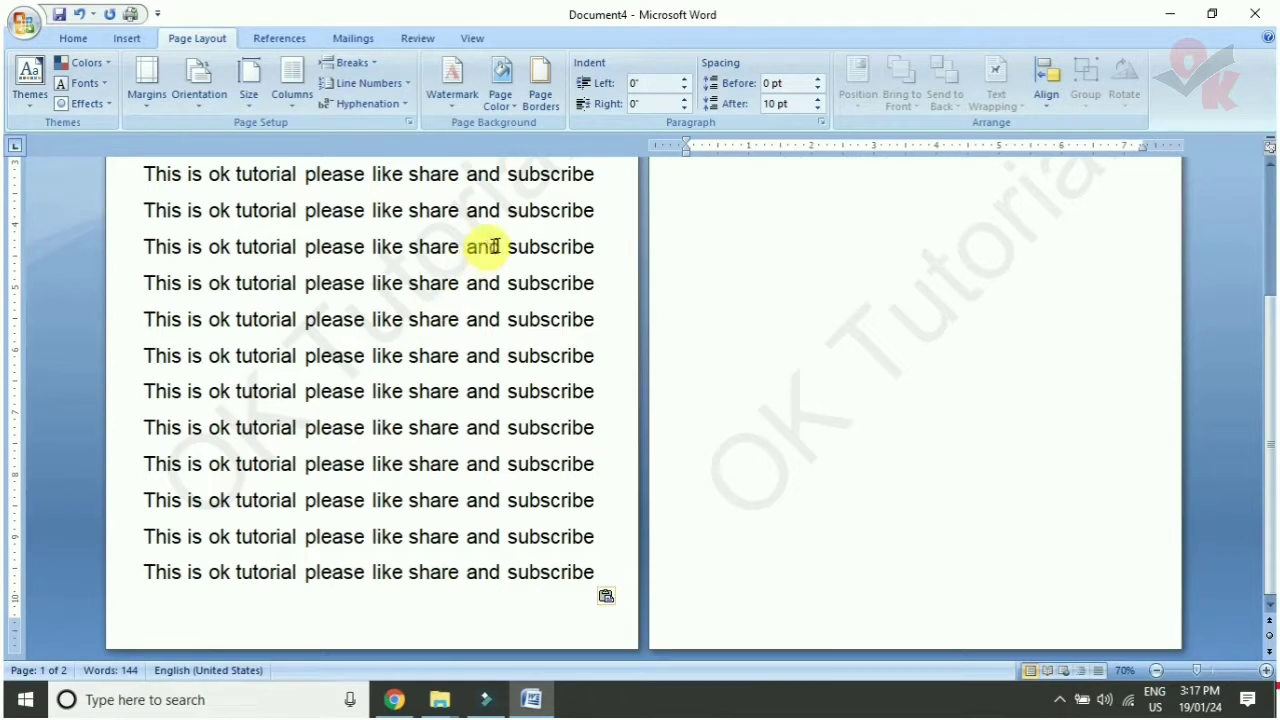
{"action": "scroll", "coordinate": [931, 434], "scroll_direction": "up", "scroll_amount": 2}
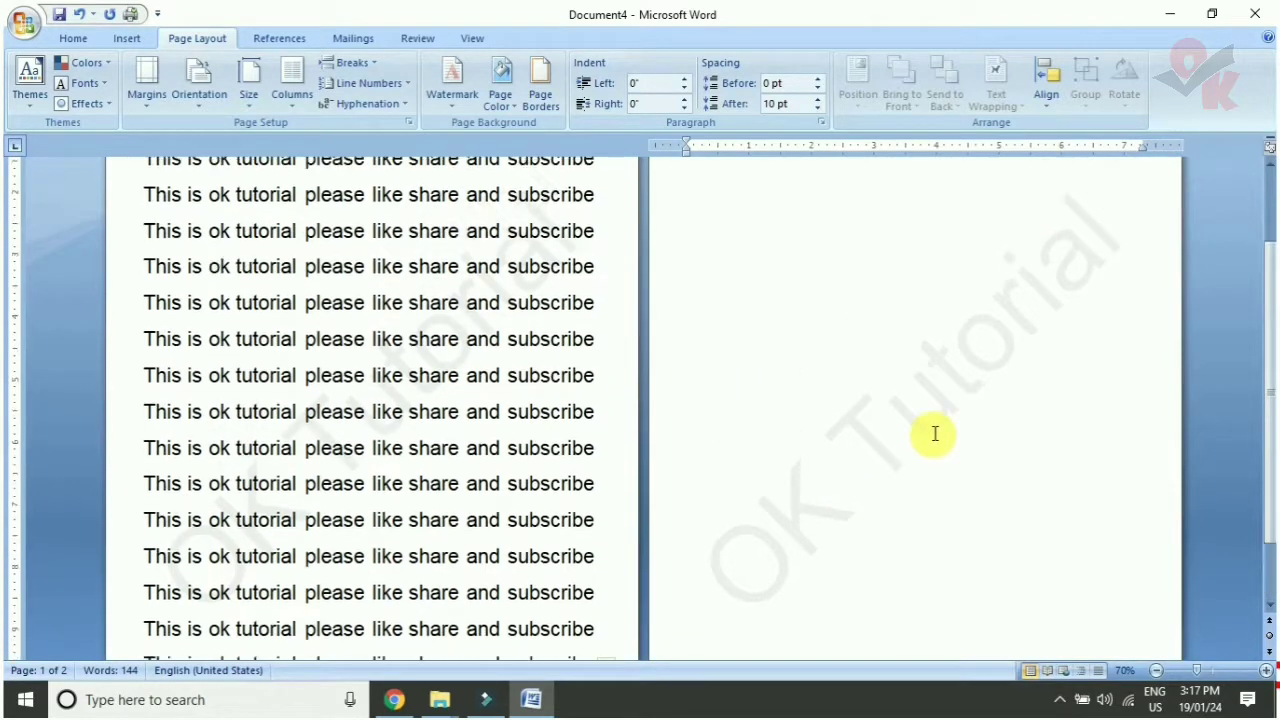
{"action": "scroll", "coordinate": [931, 434], "scroll_direction": "up", "scroll_amount": 1}
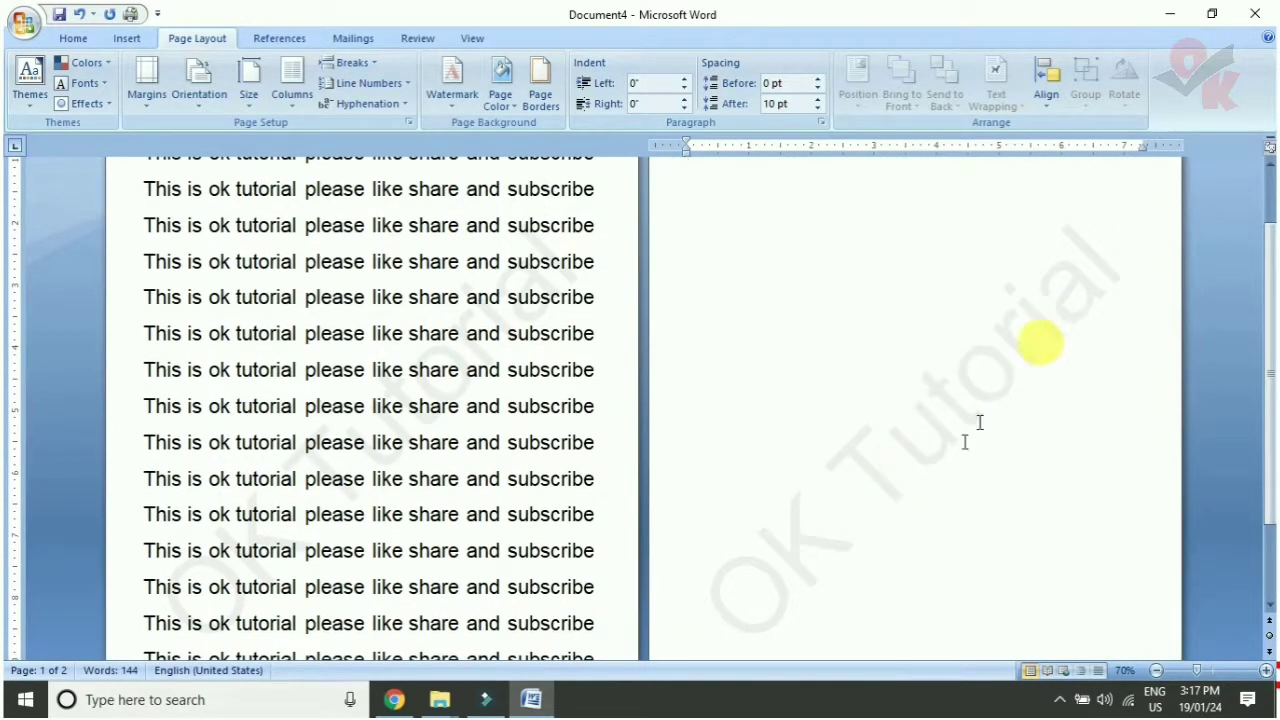
{"action": "scroll", "coordinate": [555, 440], "scroll_direction": "up", "scroll_amount": 3}
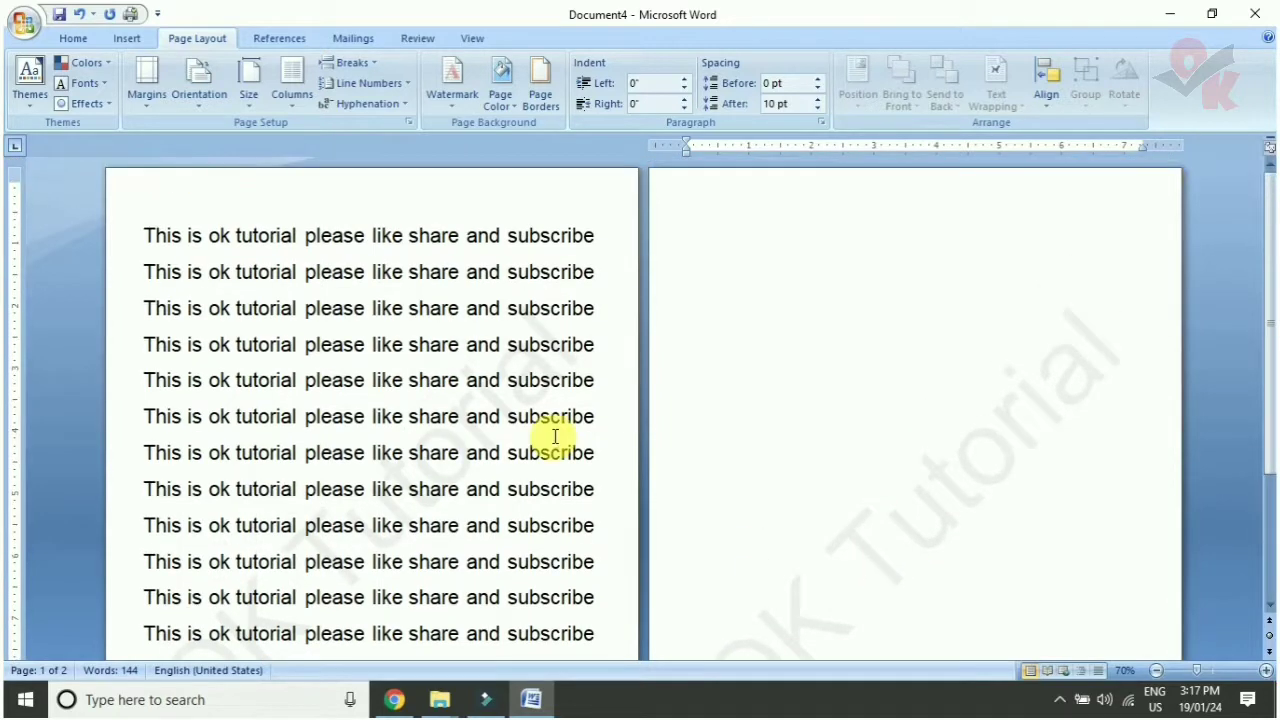
{"action": "scroll", "coordinate": [425, 270], "scroll_direction": "down", "scroll_amount": 2}
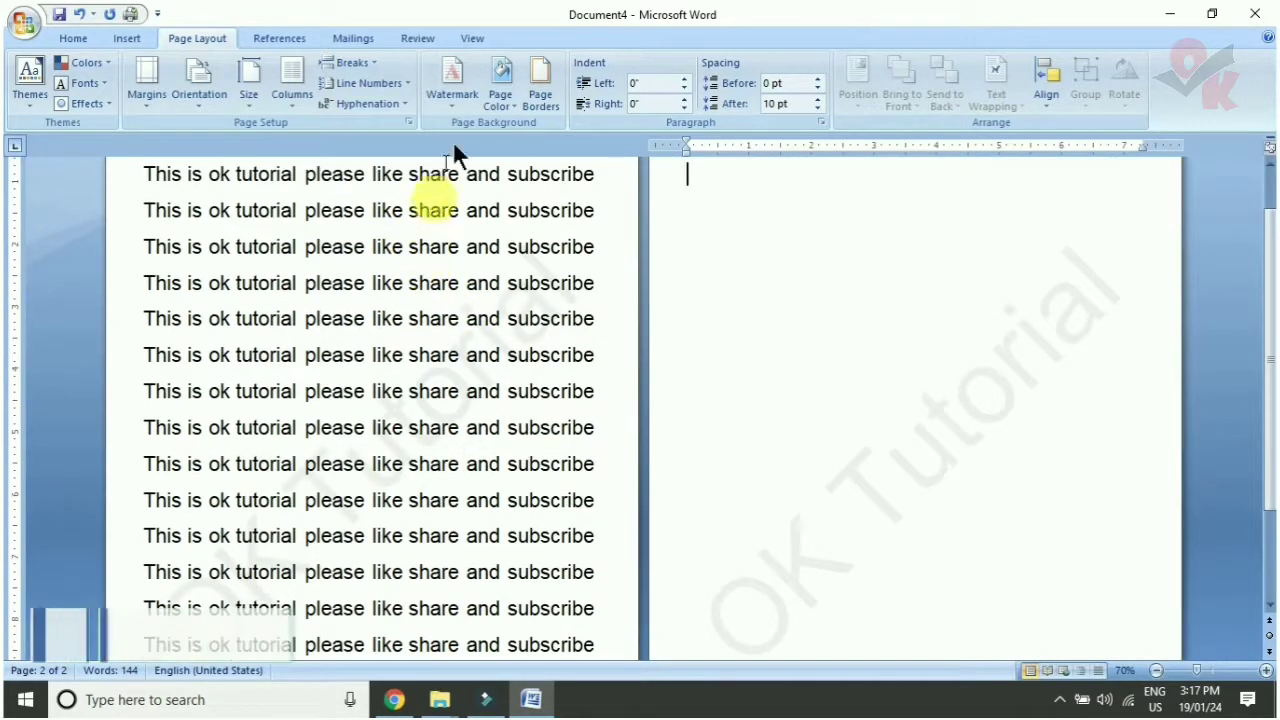
- Set the custom watermark to No watermark, removing the OK Tutorial text from both pages
{"action": "left_click", "coordinate": [454, 110]}
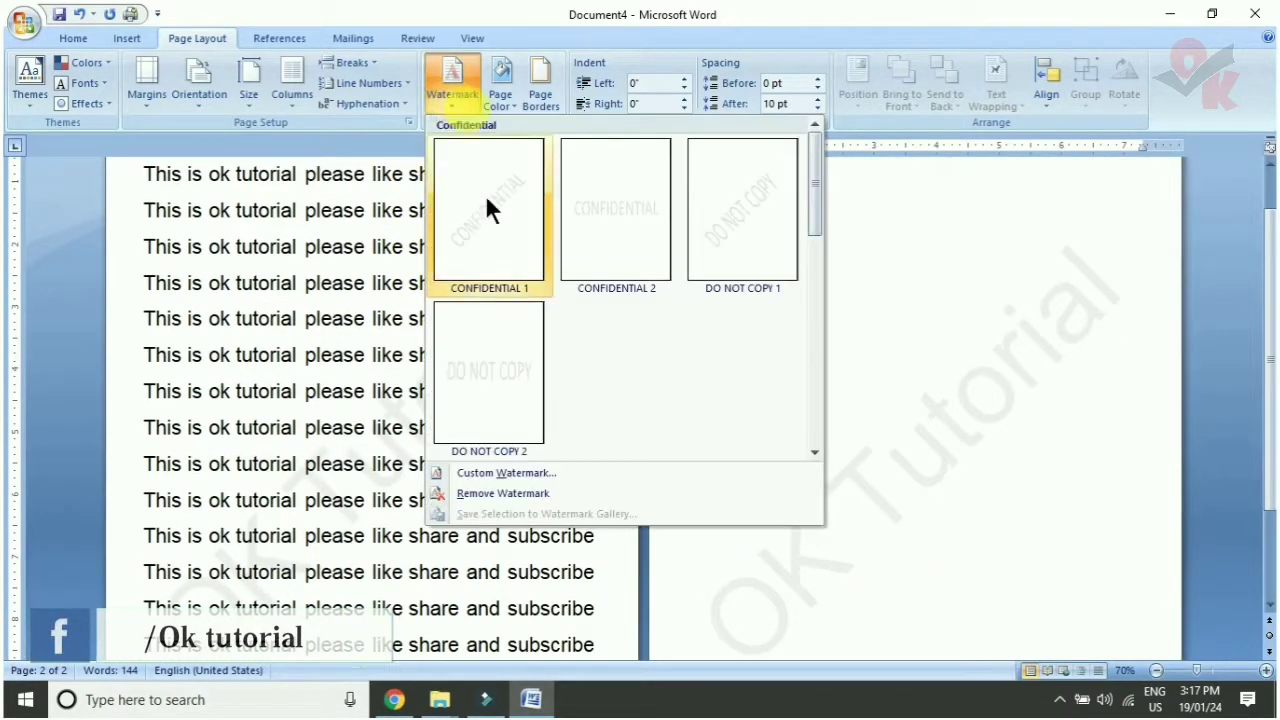
{"action": "left_click", "coordinate": [500, 470]}
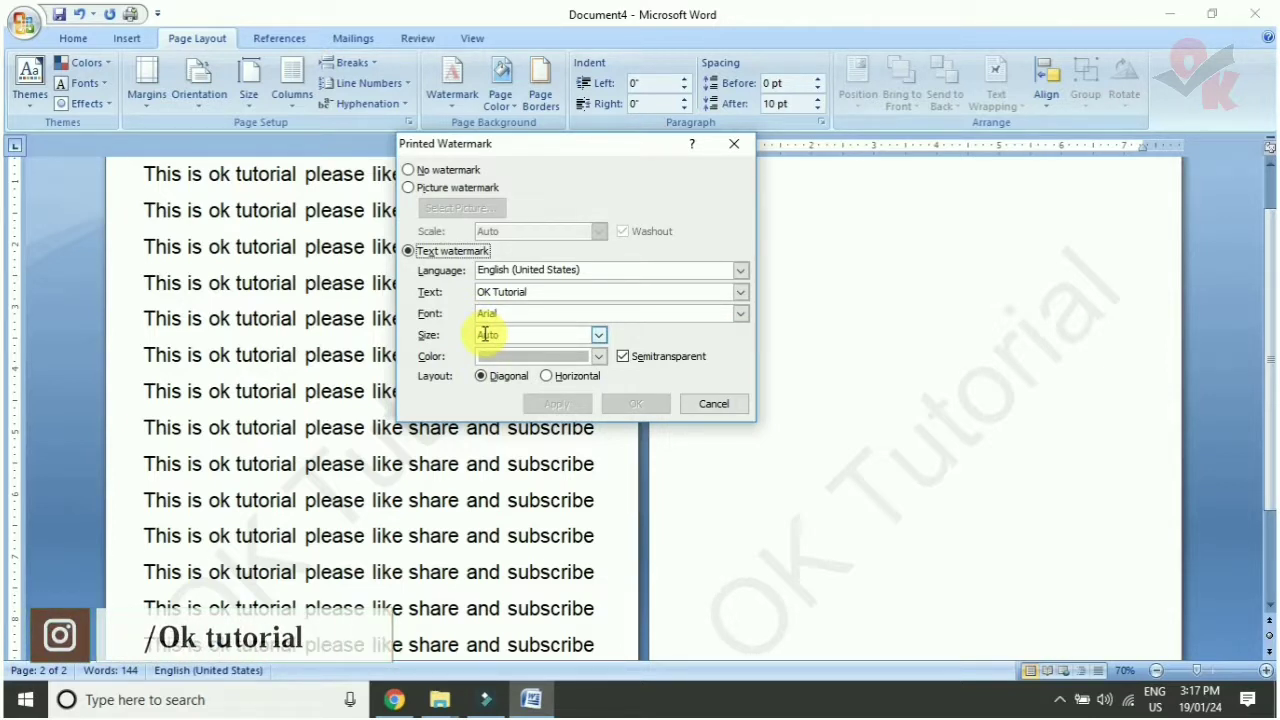
{"action": "left_click", "coordinate": [417, 187]}
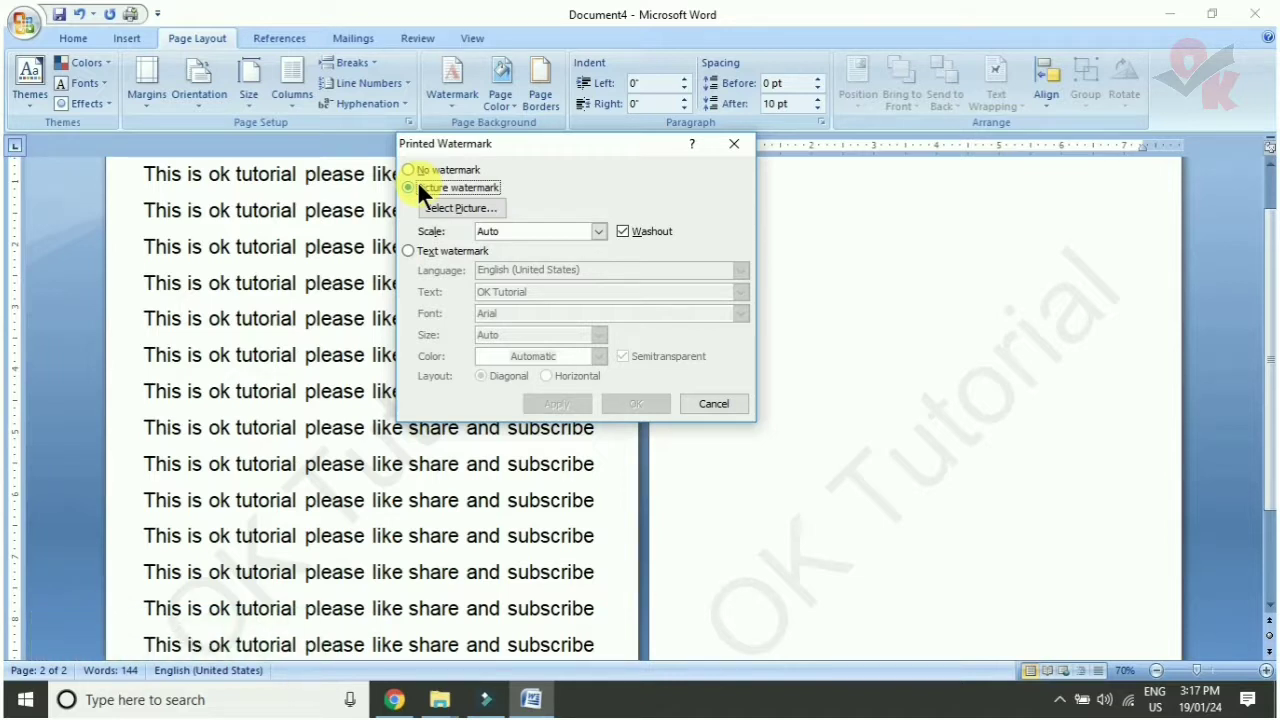
{"action": "left_click", "coordinate": [424, 168]}
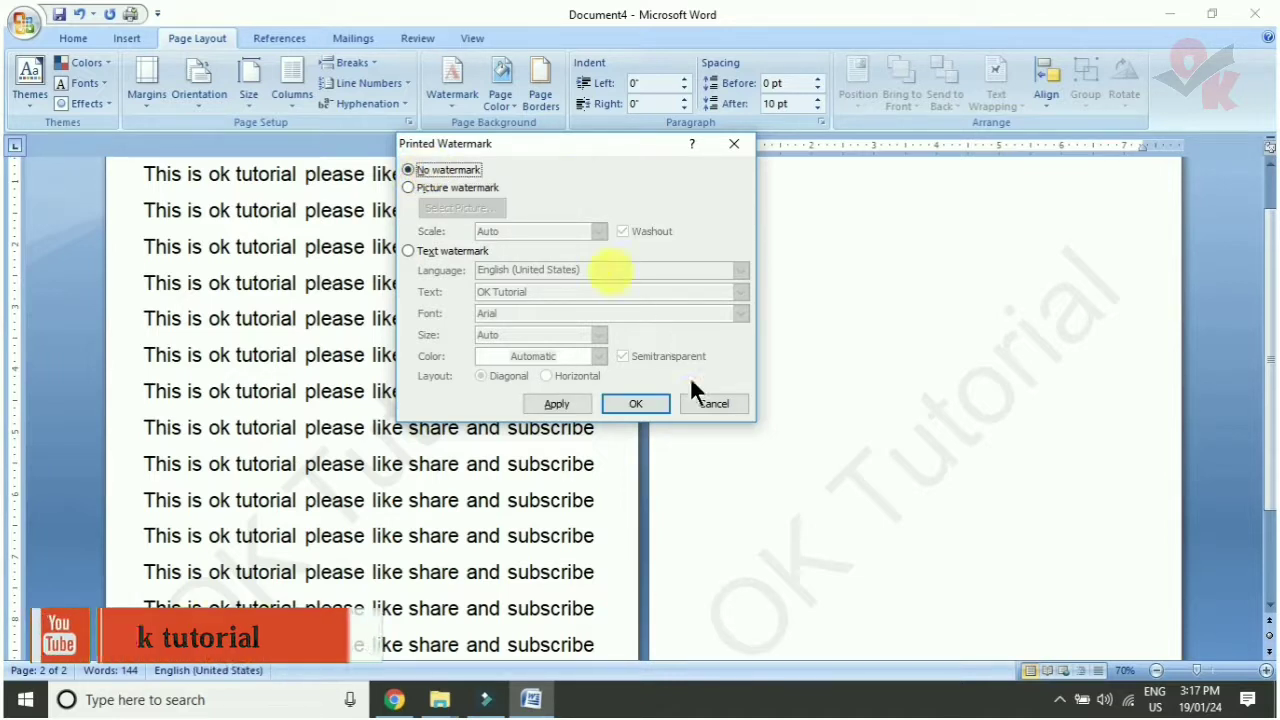
{"action": "left_click", "coordinate": [641, 402]}
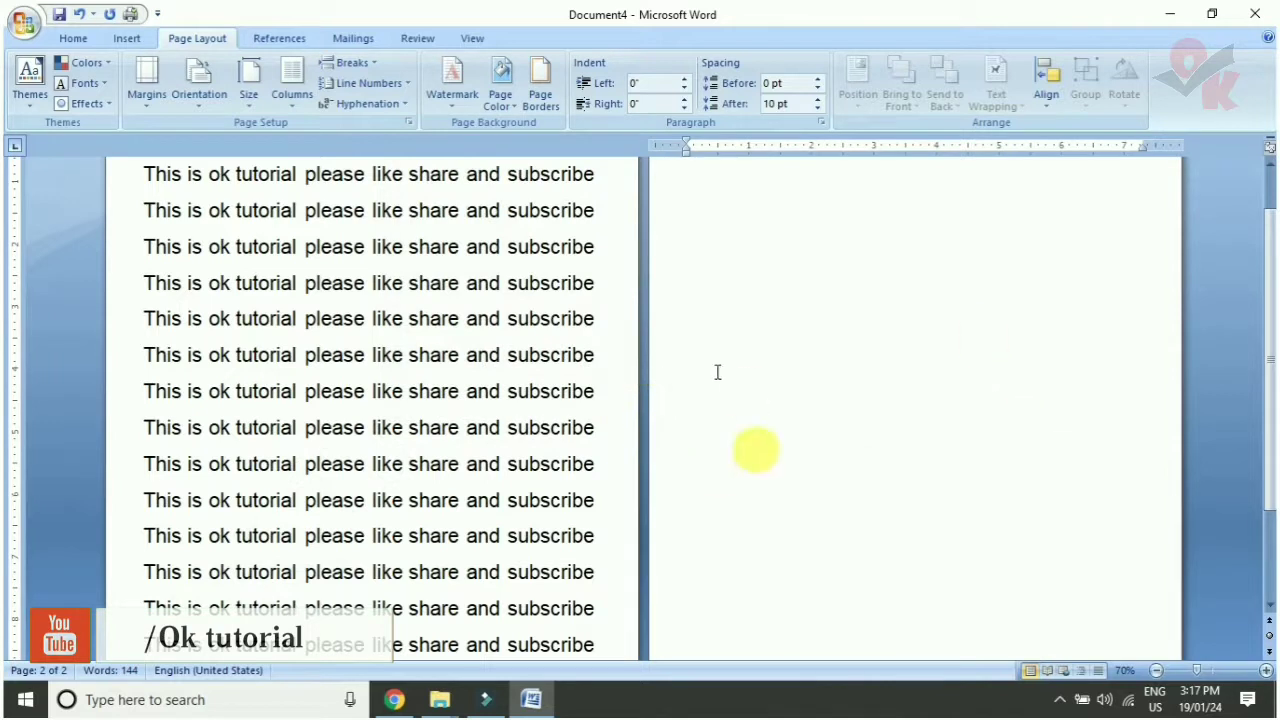
- Choose Picture watermark in the Custom Watermark settings and browse for the image
{"action": "left_click", "coordinate": [451, 95]}
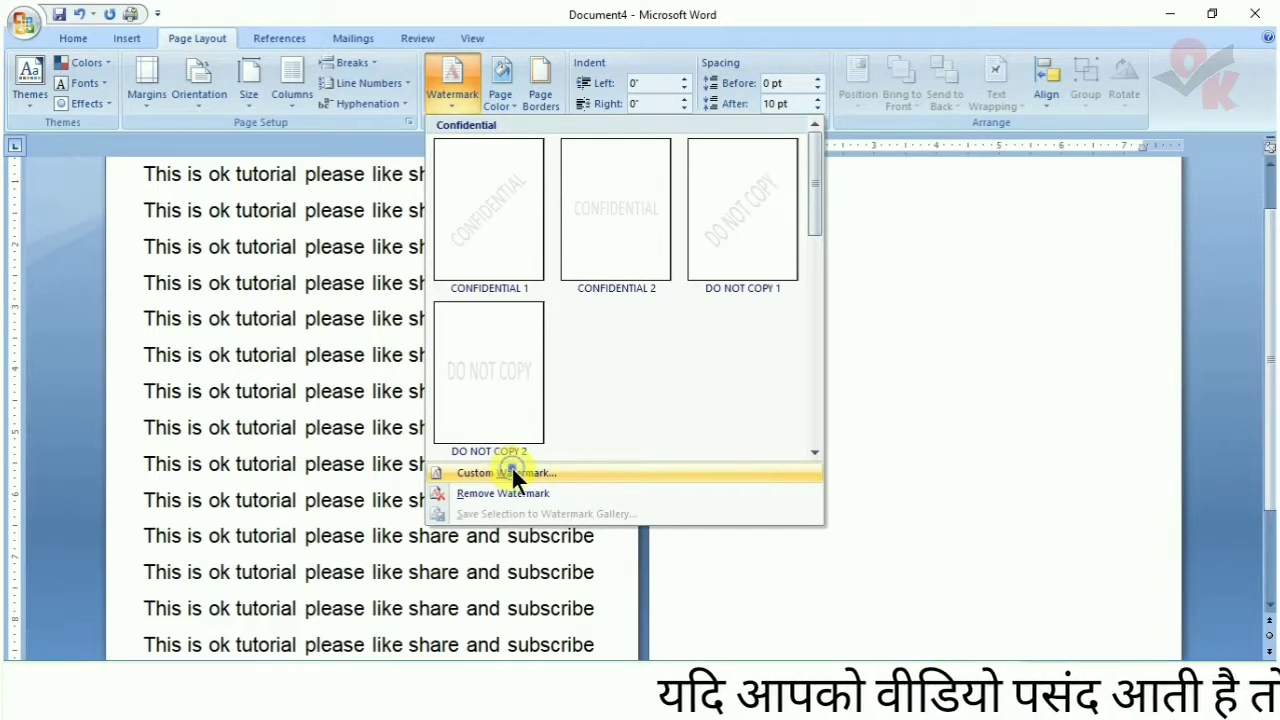
{"action": "left_click", "coordinate": [511, 466]}
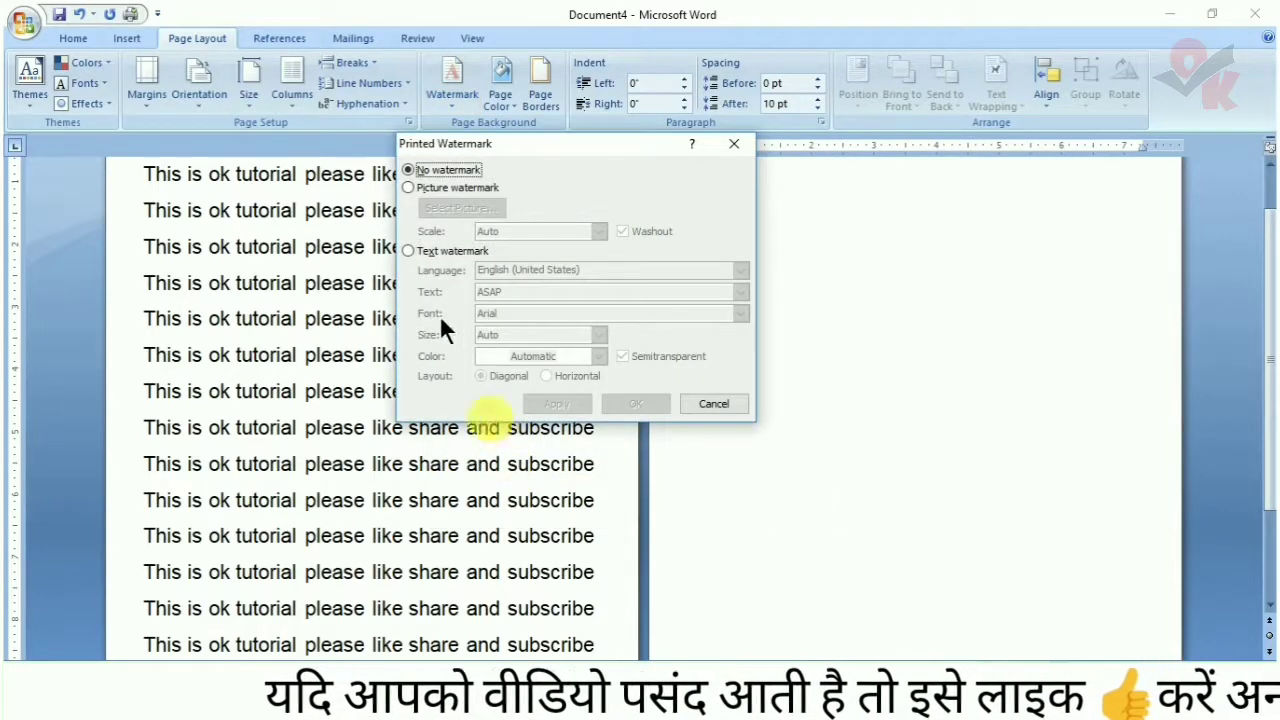
{"action": "left_click", "coordinate": [435, 188]}
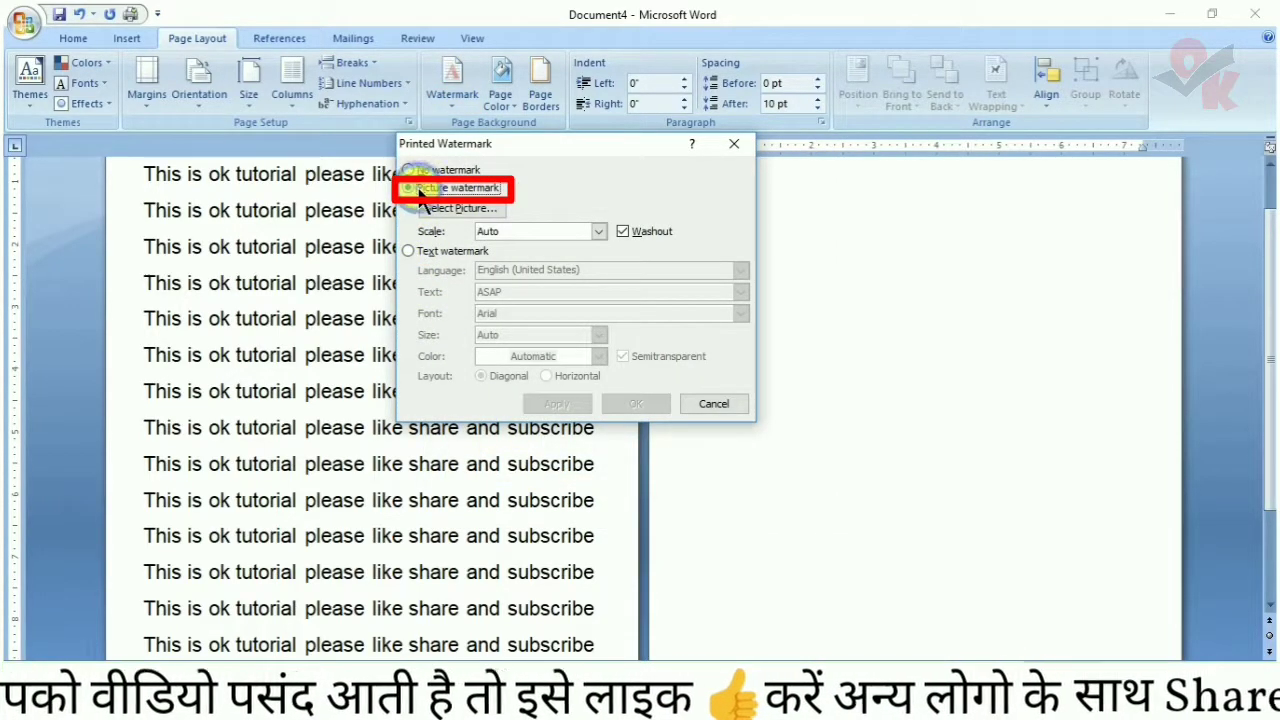
{"action": "left_click", "coordinate": [483, 210]}
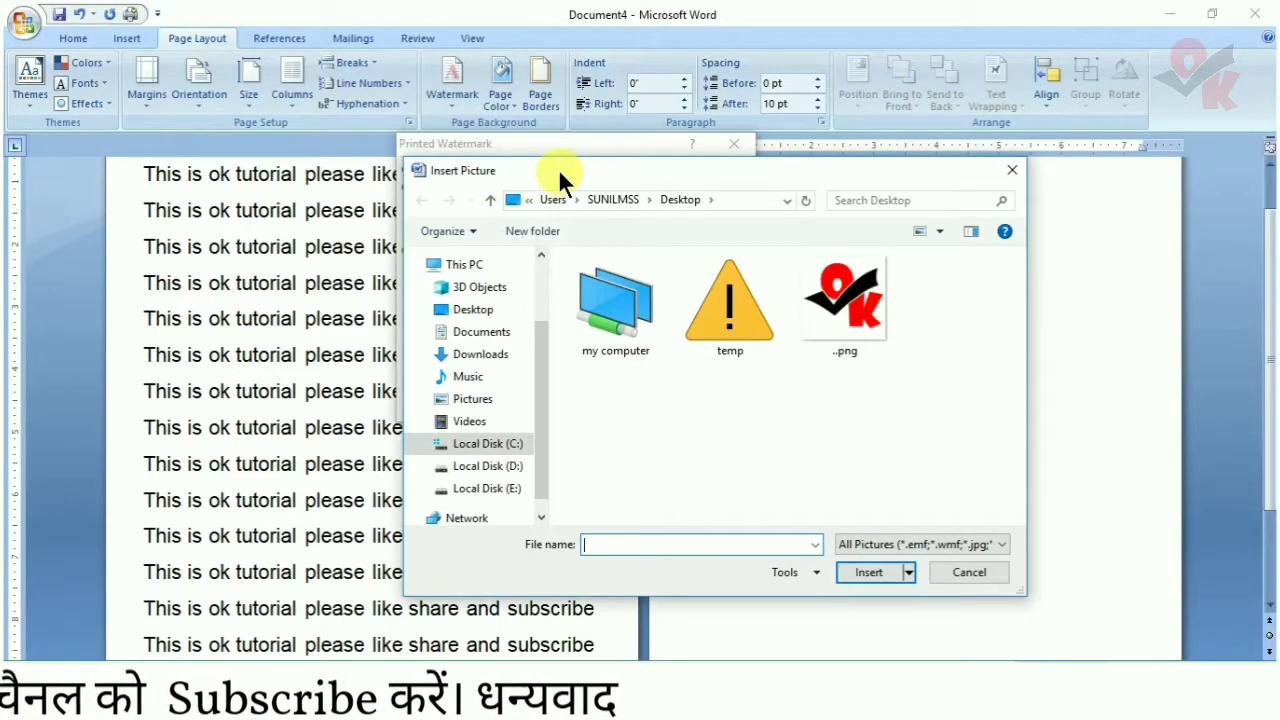
- Pick the OK logo PNG from the Desktop, keep Washout on, and apply it as the watermark
{"action": "mouse_move", "coordinate": [558, 168]}
{"action": "left_mouse_down"}
{"action": "mouse_move", "coordinate": [489, 170]}
{"action": "mouse_move", "coordinate": [309, 125]}
{"action": "left_mouse_up"}
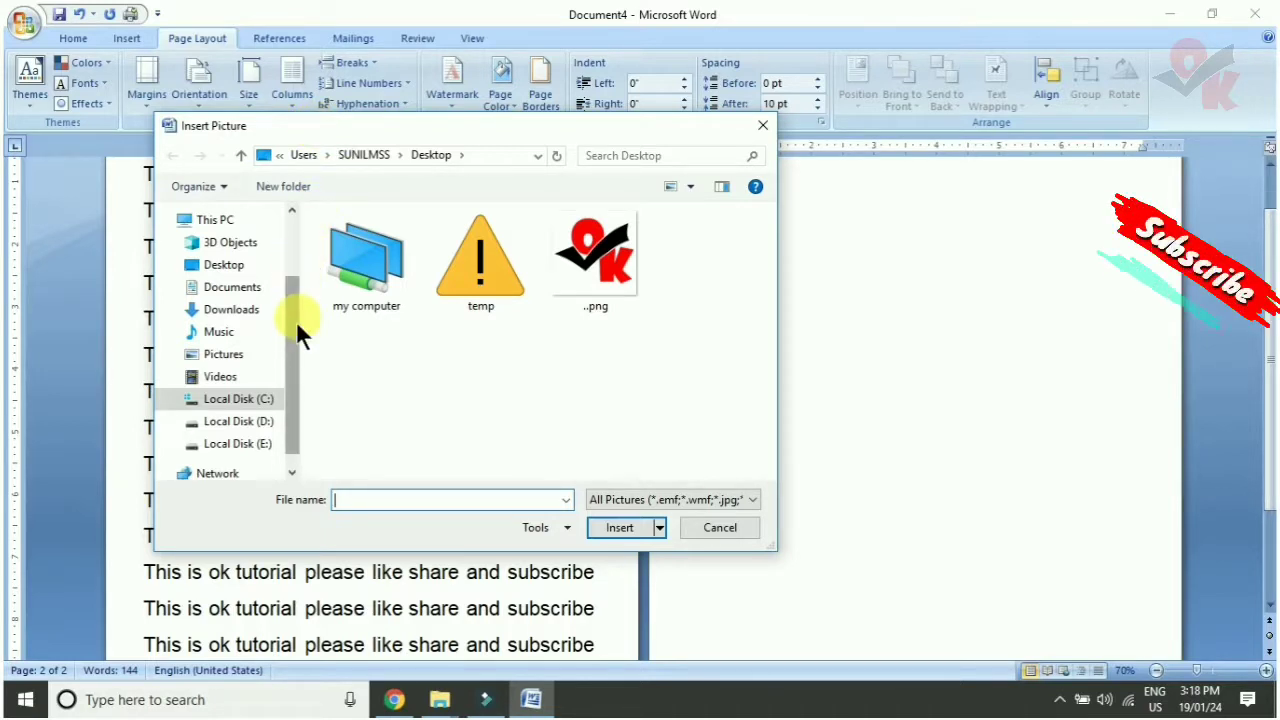
{"action": "left_click_drag", "start_coordinate": [290, 325], "coordinate": [282, 251]}
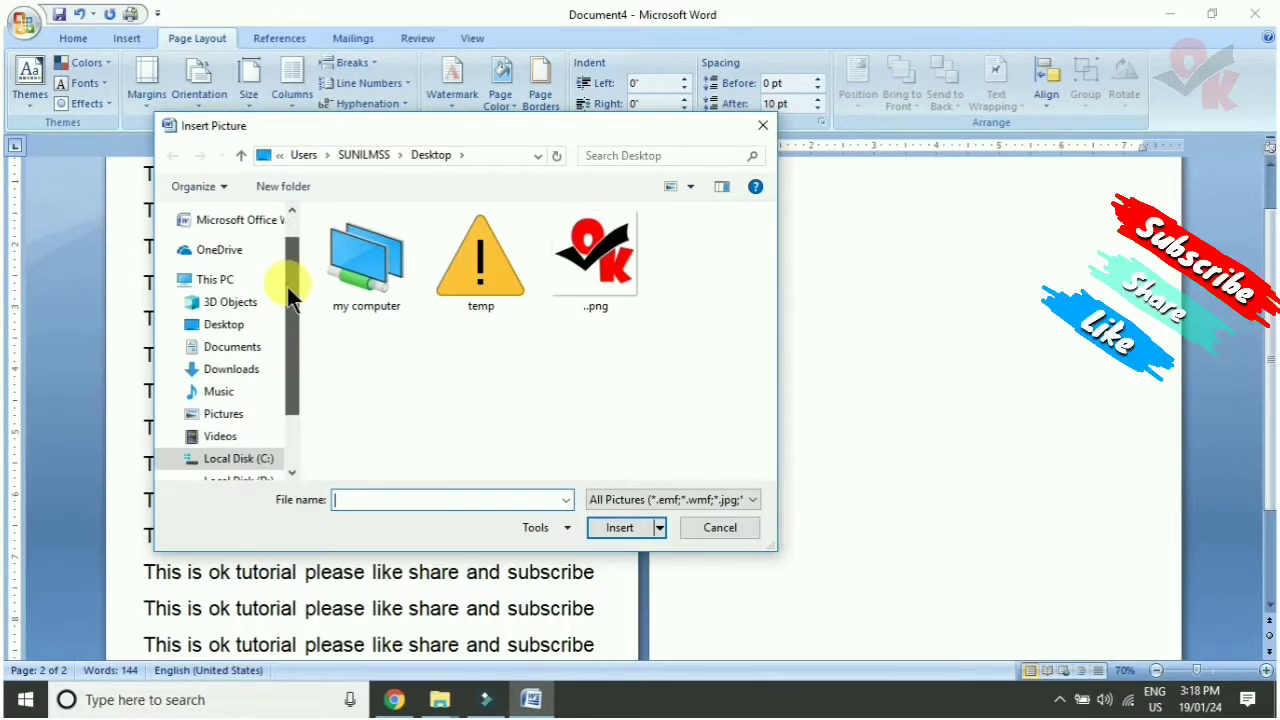
{"action": "left_click", "coordinate": [226, 328]}
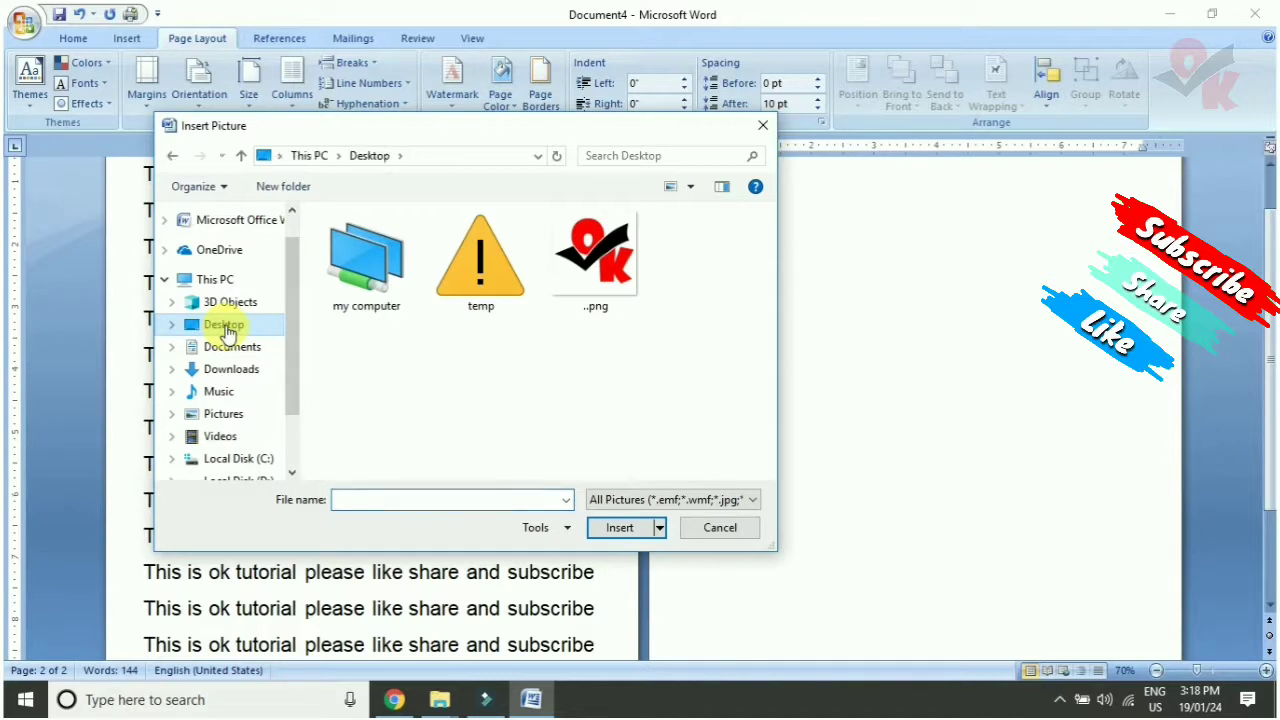
{"action": "left_click", "coordinate": [605, 276]}
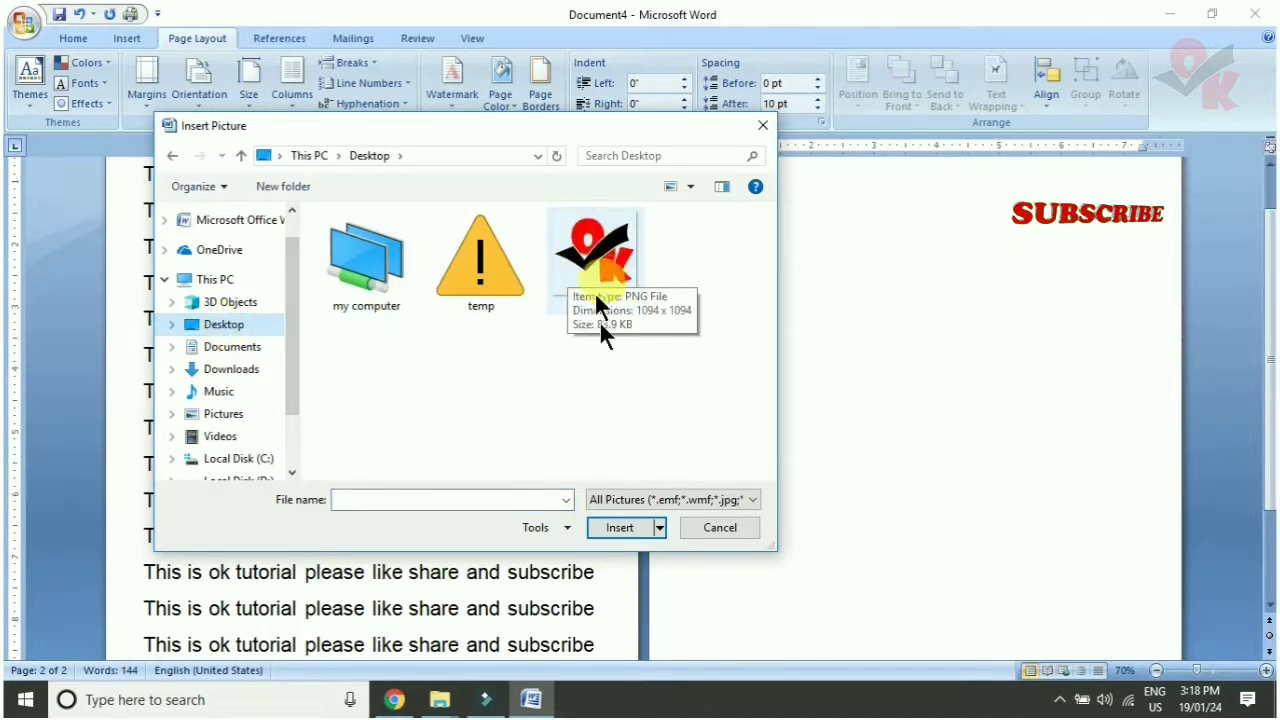
{"action": "left_click", "coordinate": [603, 262]}
{"action": "double_click", "coordinate": [608, 262]}
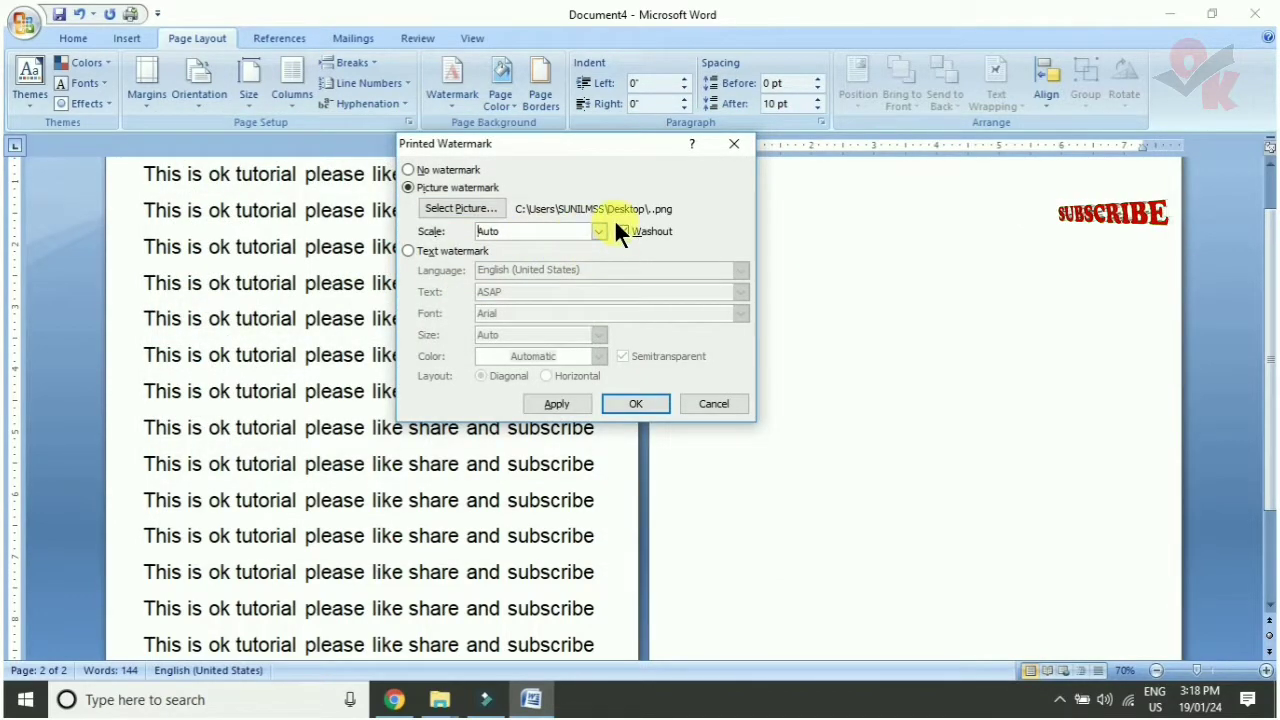
{"action": "left_click", "coordinate": [565, 400]}
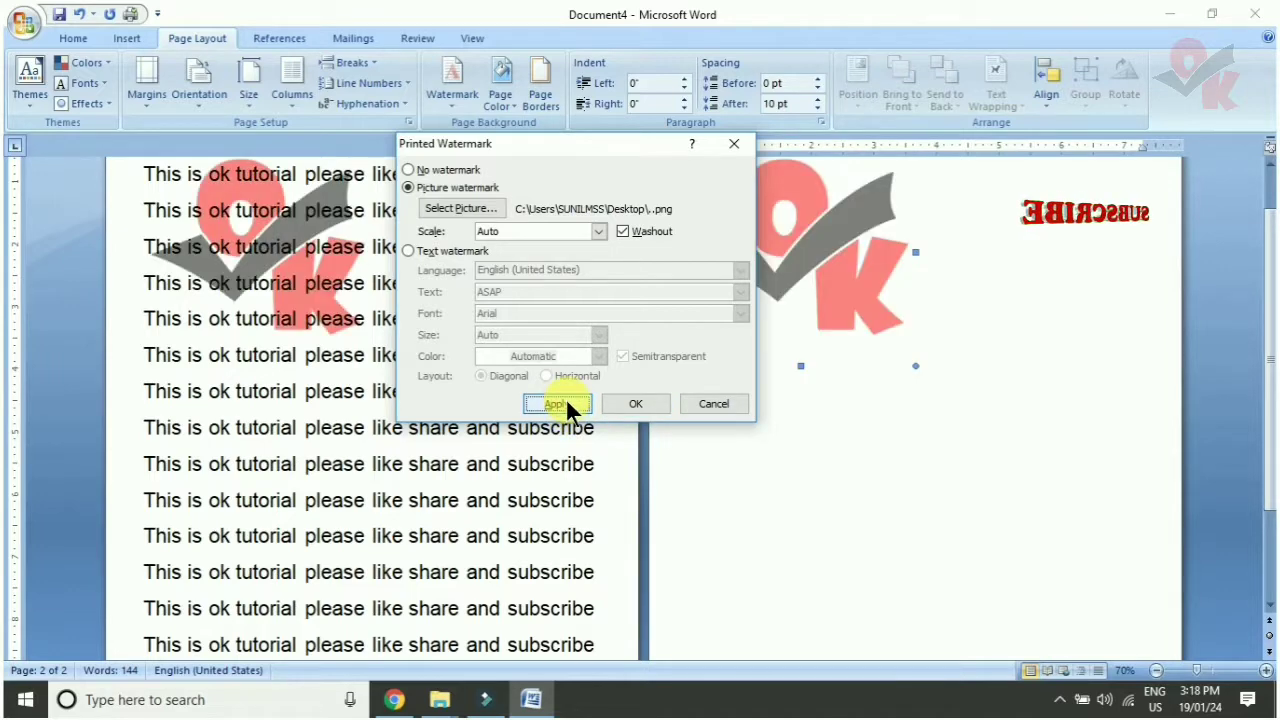
{"action": "left_click", "coordinate": [714, 404]}
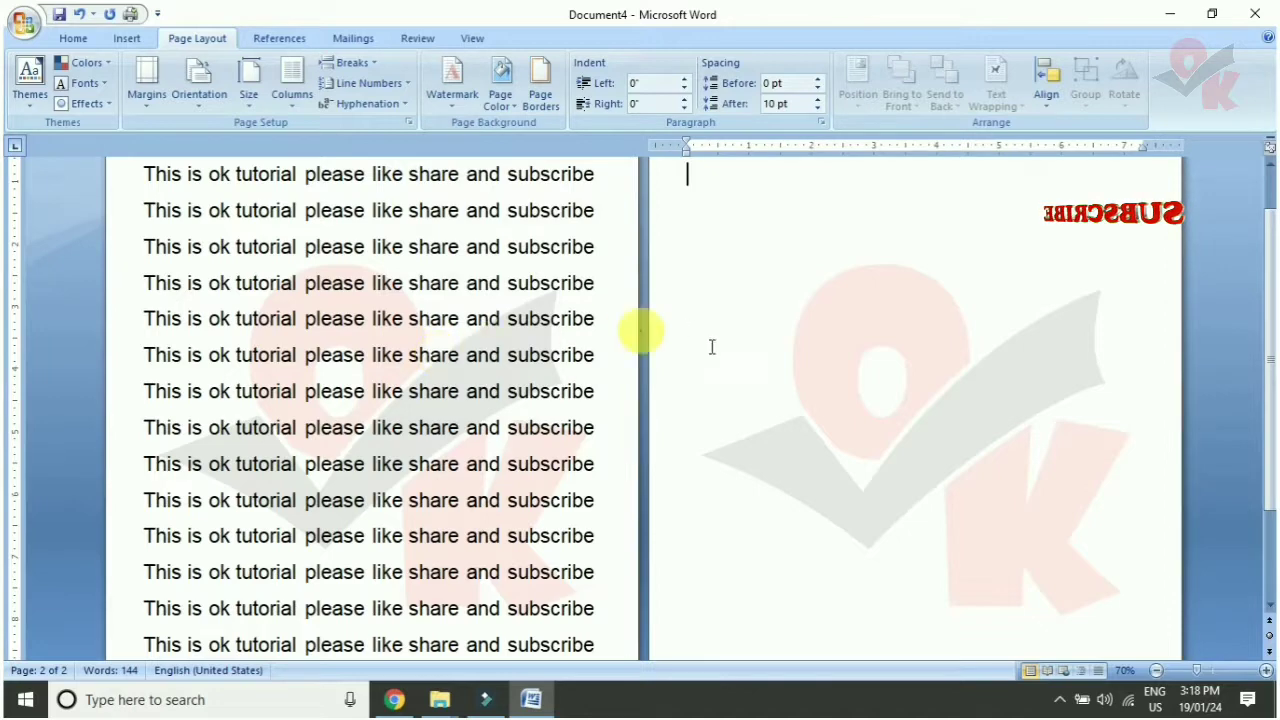
- Insert page breaks with Ctrl+Enter to add blank pages that show the OK logo watermark
{"action": "scroll", "coordinate": [928, 411], "scroll_direction": "down", "scroll_amount": 1}
{"action": "scroll", "coordinate": [928, 411], "scroll_direction": "down", "scroll_amount": 2}
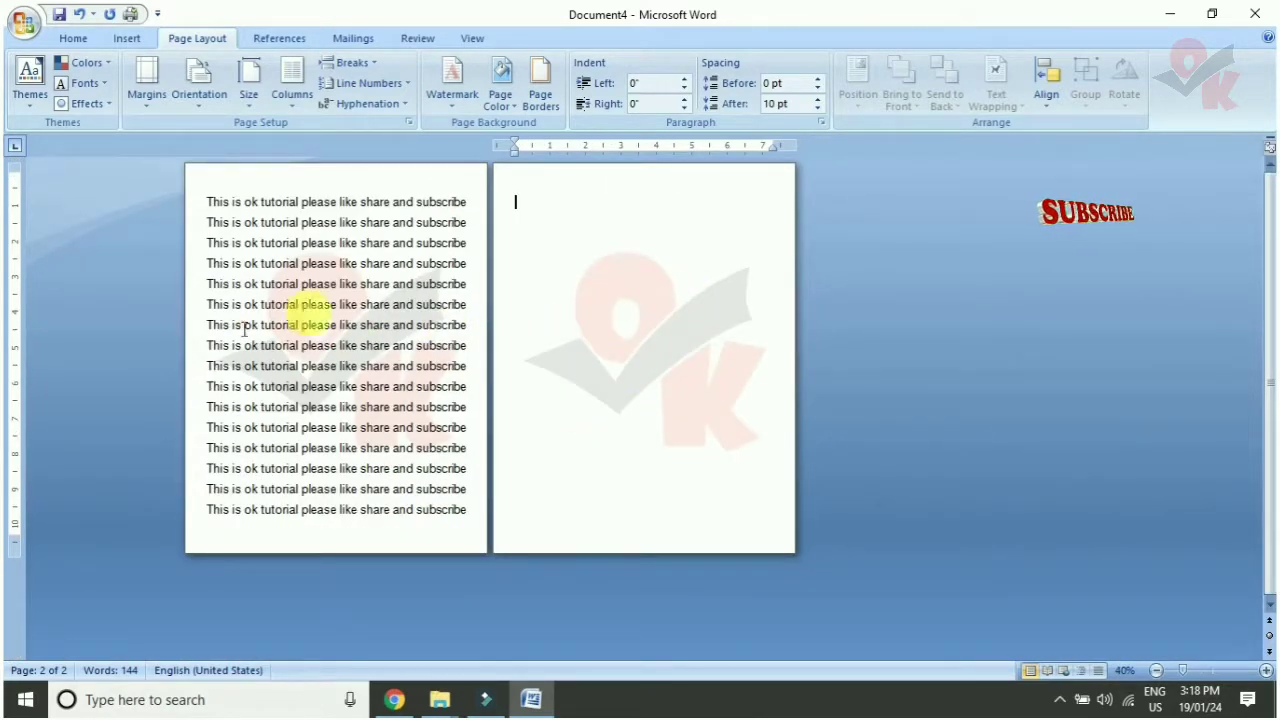
{"action": "scroll", "coordinate": [366, 337], "scroll_direction": "up", "scroll_amount": 4}
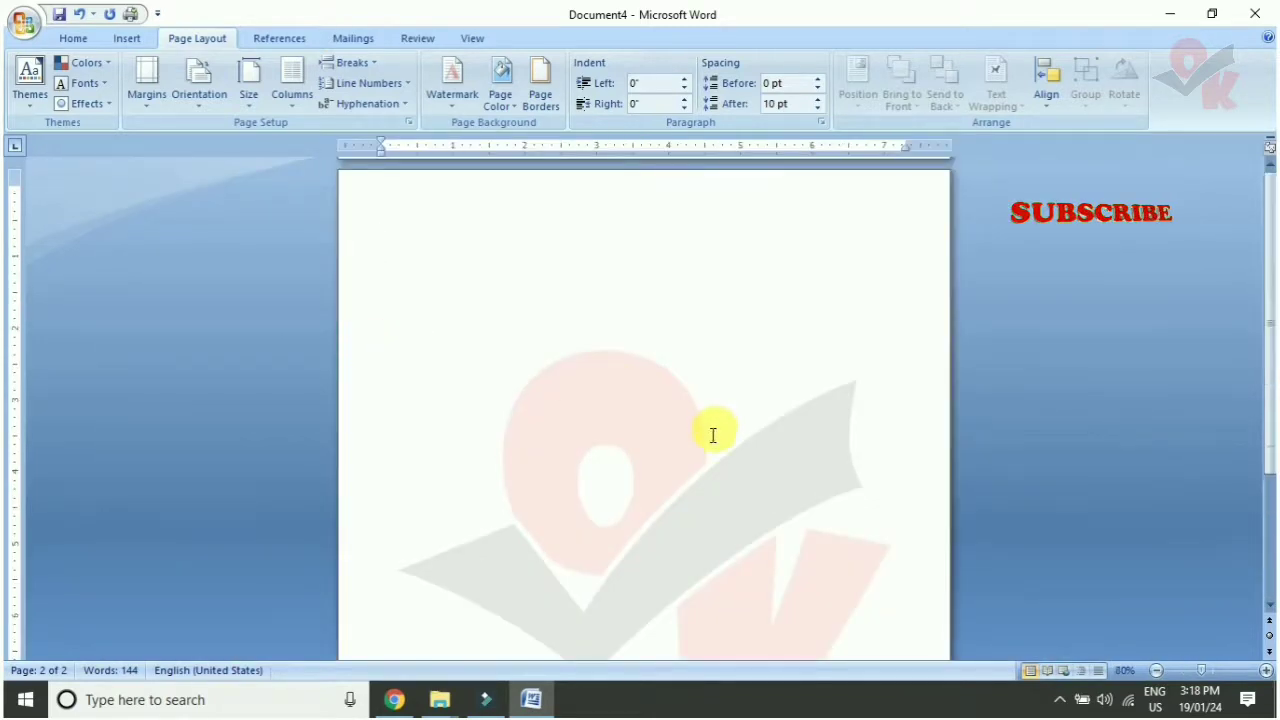
{"action": "scroll", "coordinate": [706, 433], "scroll_direction": "down", "scroll_amount": 5}
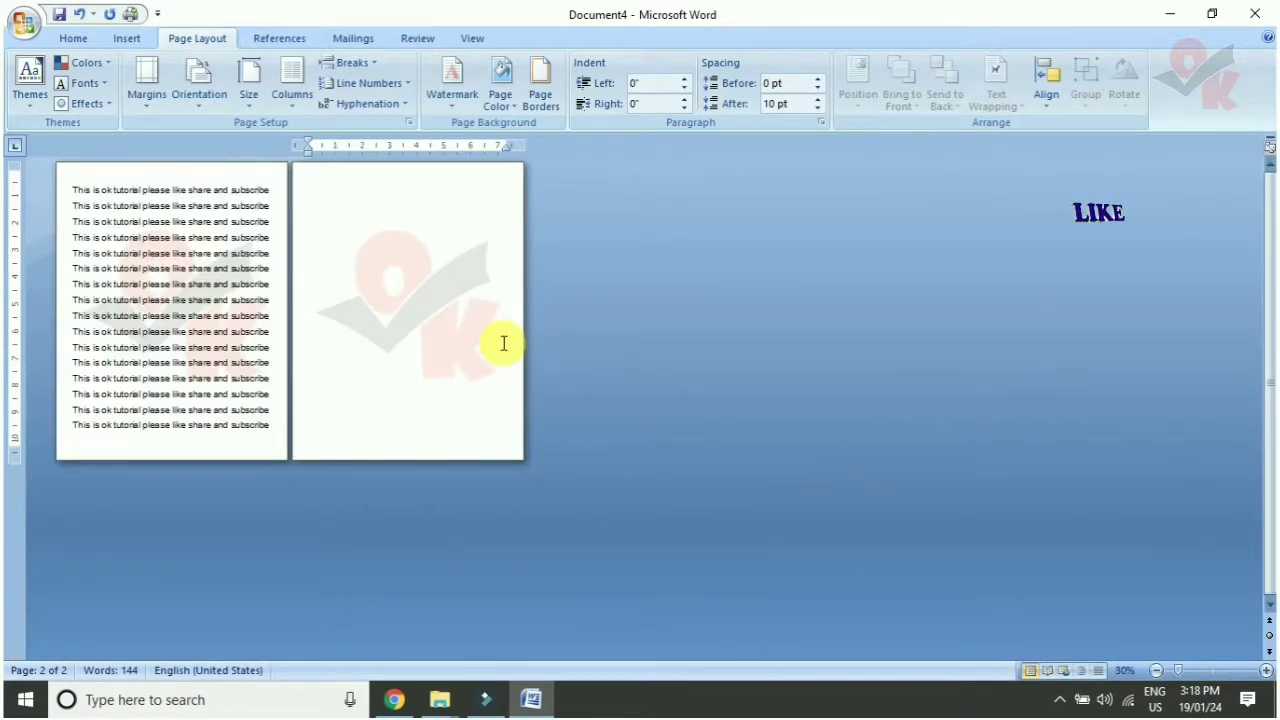
{"action": "key", "text": "ctrl+Return"}
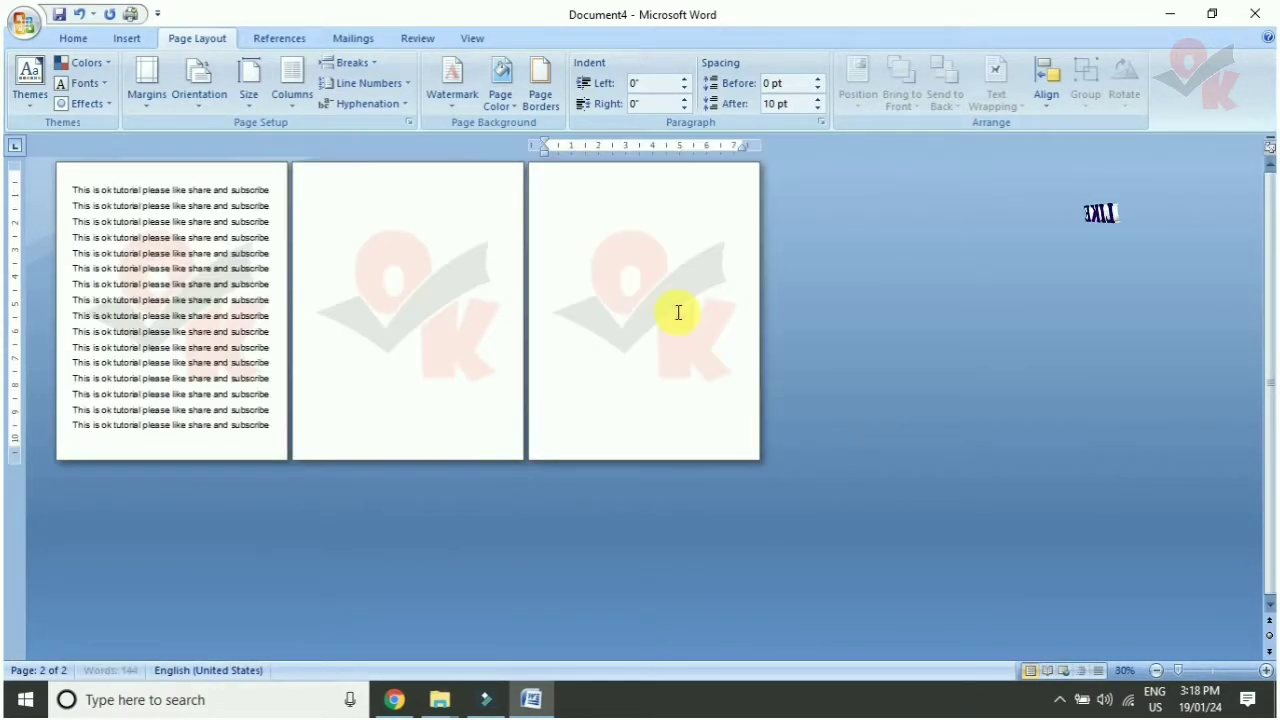
{"action": "key", "text": "ctrl+Return"}
{"action": "key", "text": "ctrl+Return"}
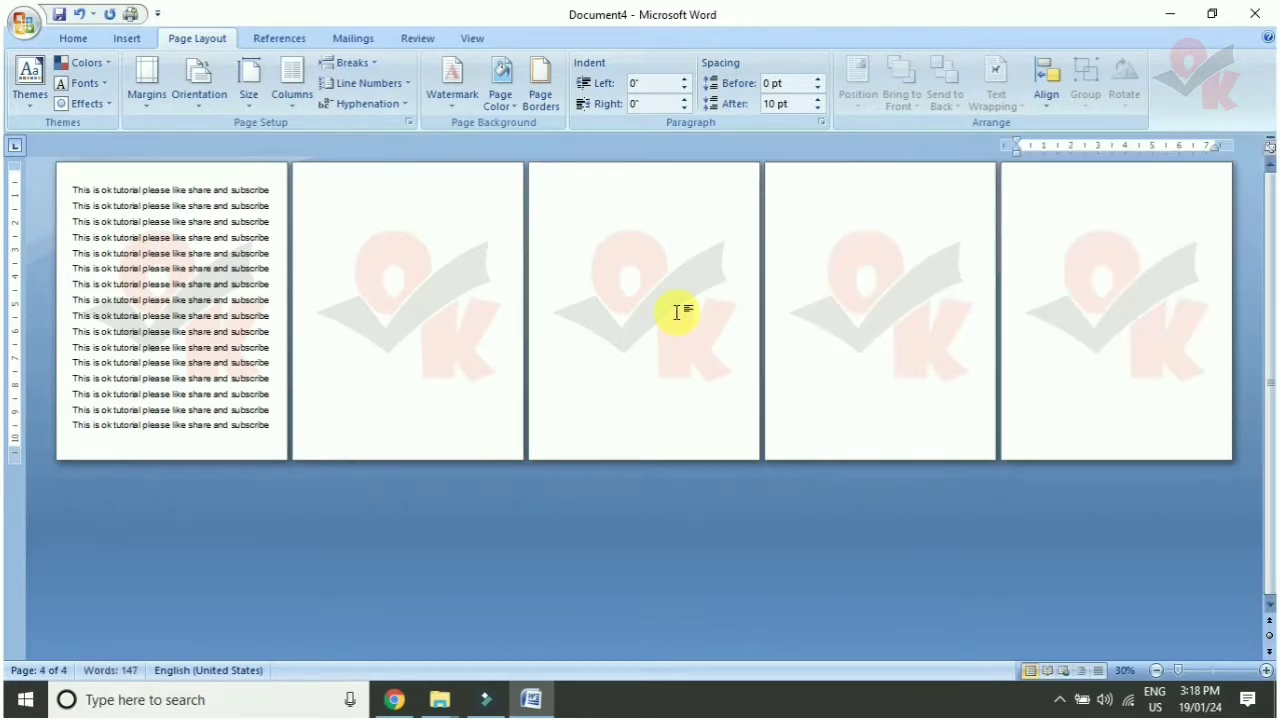